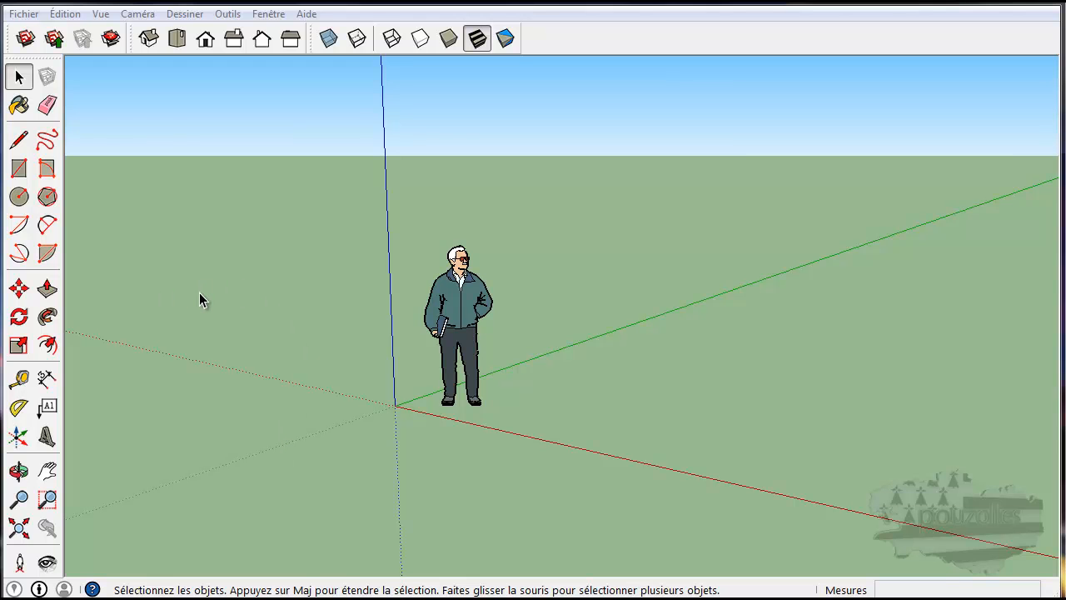
Draw a ten-sided polygon with a radius of about 0.47 m on the ground beside the red axis.
click(46, 197)
click(562, 411)
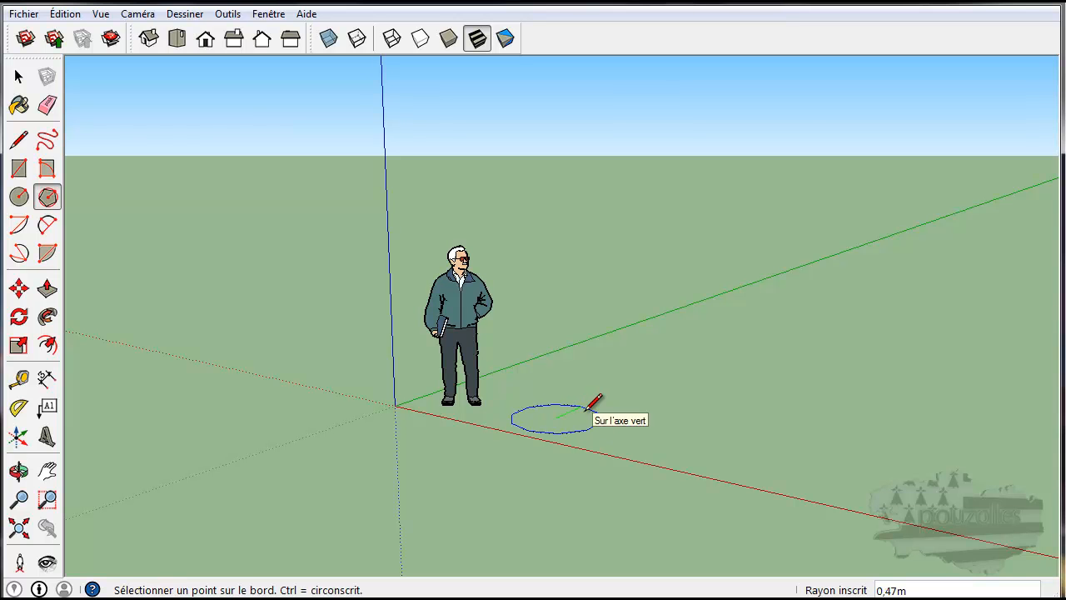
click(588, 408)
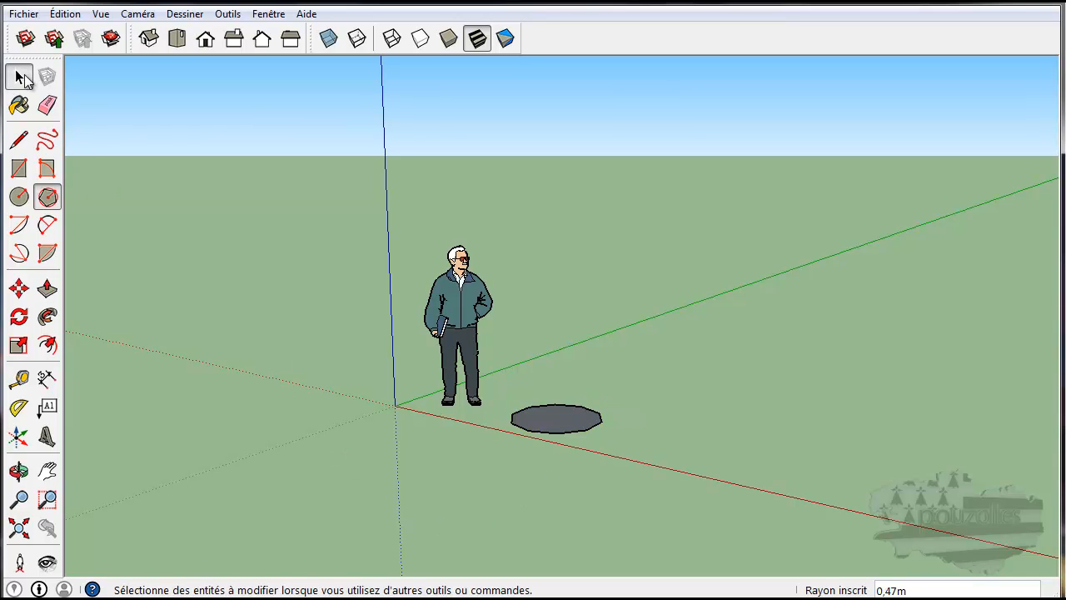
Select the standing human figure near the origin and delete it.
click(18, 76)
drag(341, 221, 497, 346)
drag(504, 301, 417, 422)
key(Delete)
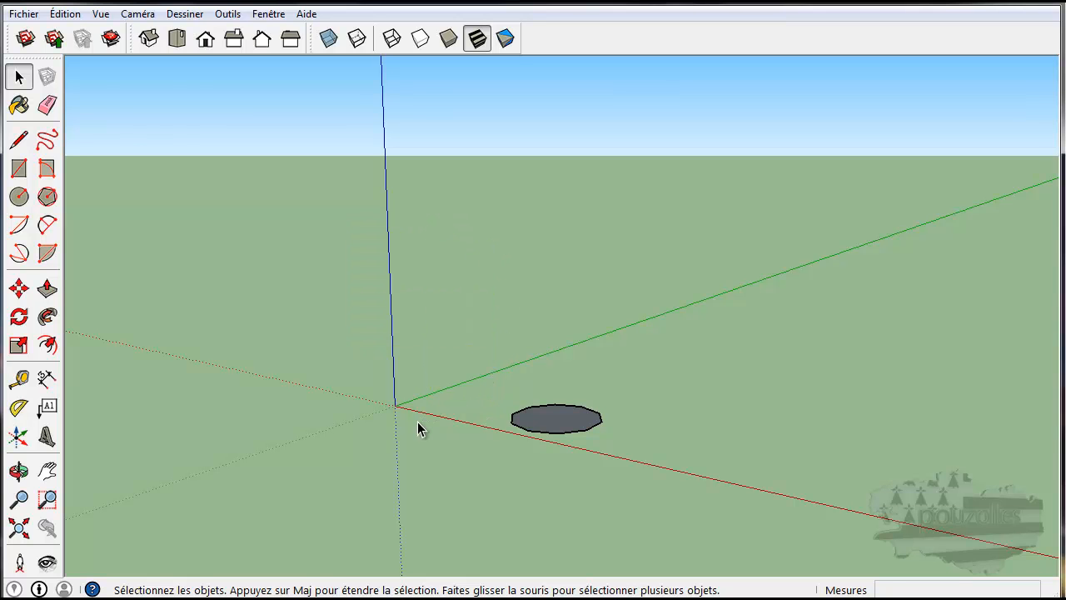
Extrude the polygon upward about 2.11 m into a prism with Push/Pull.
click(46, 288)
click(547, 421)
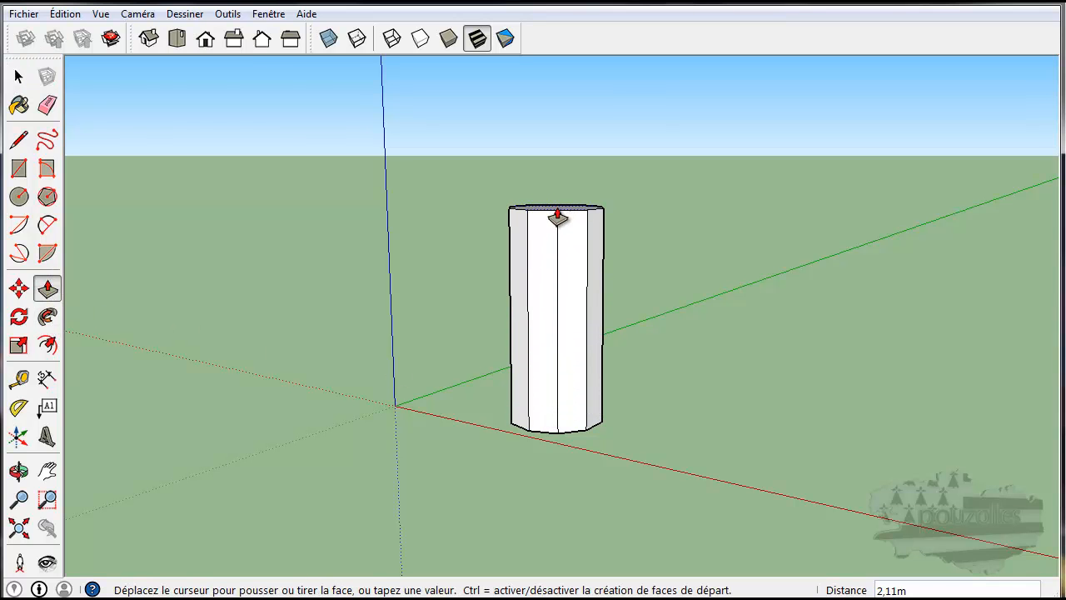
click(554, 208)
middle_drag(664, 411, 624, 552)
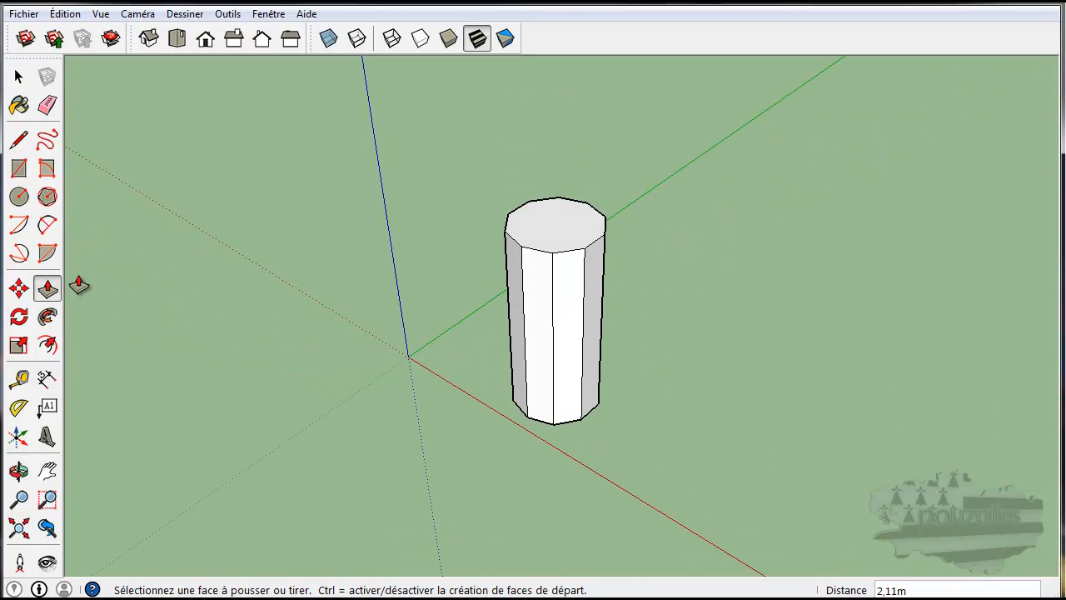
Rotate the prism's top face by about 70° around its approximate centre to twist the sides.
click(19, 317)
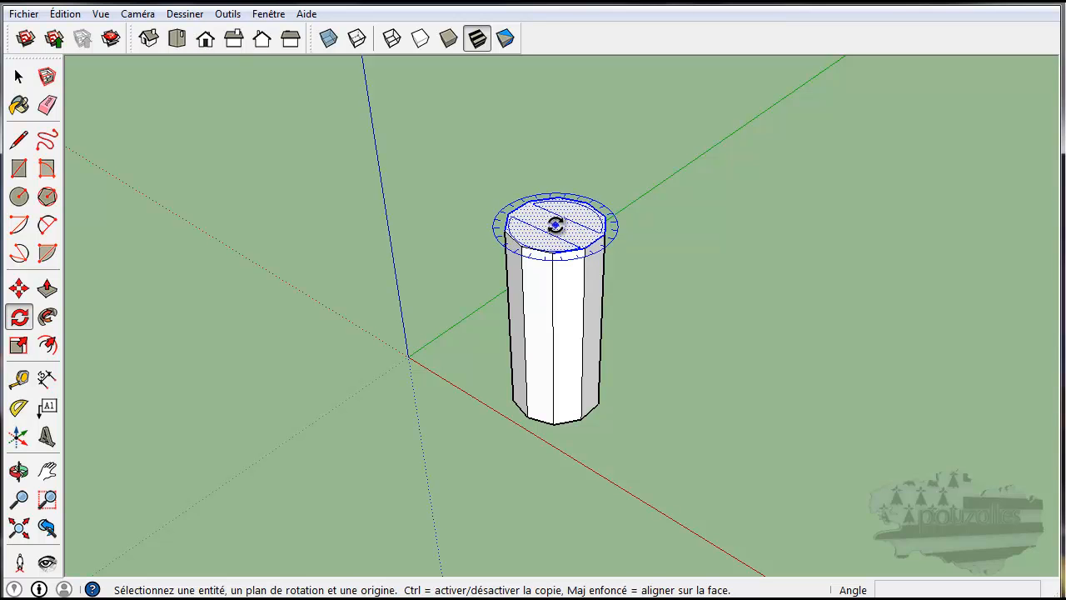
click(556, 224)
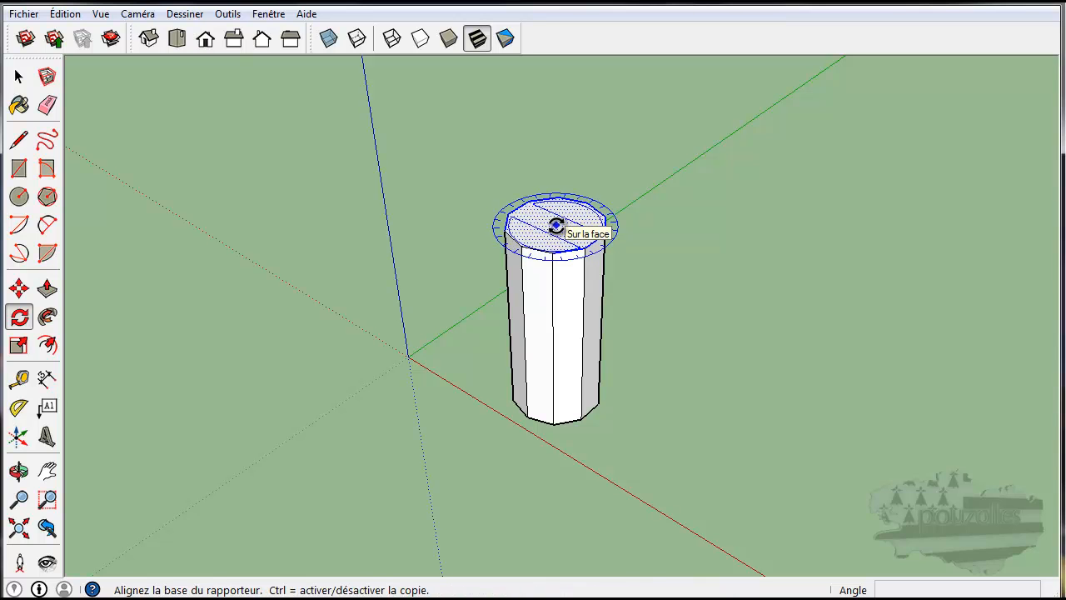
click(601, 235)
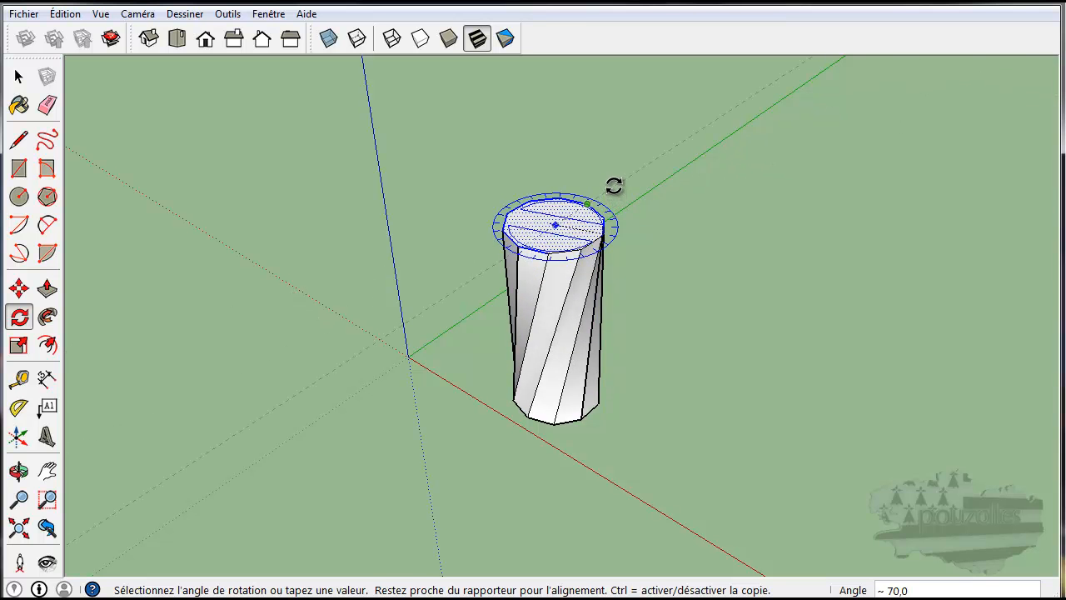
click(614, 185)
middle_drag(716, 430, 675, 455)
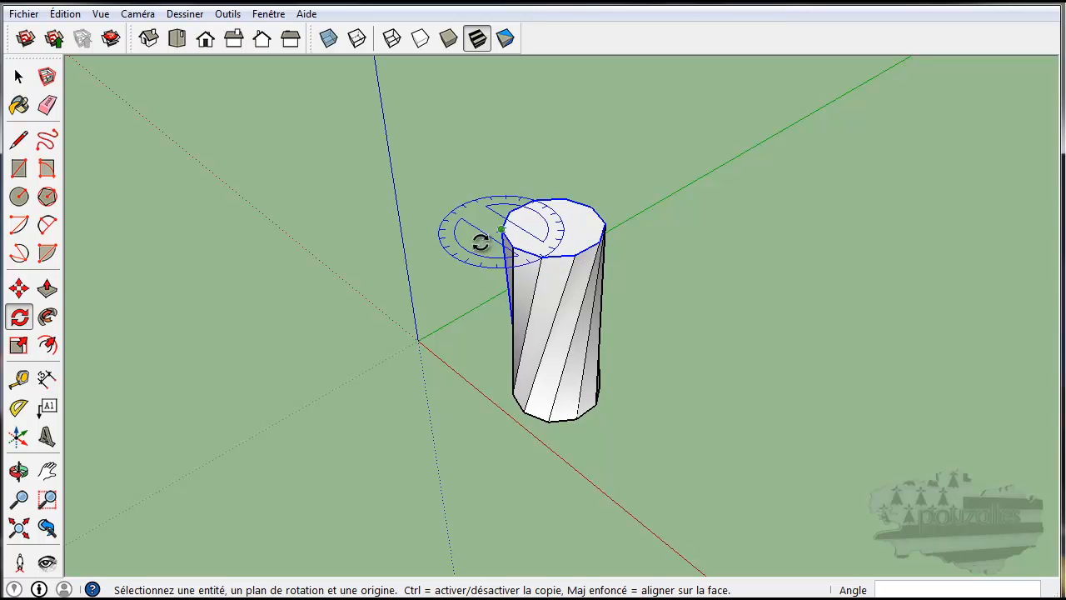
click(209, 42)
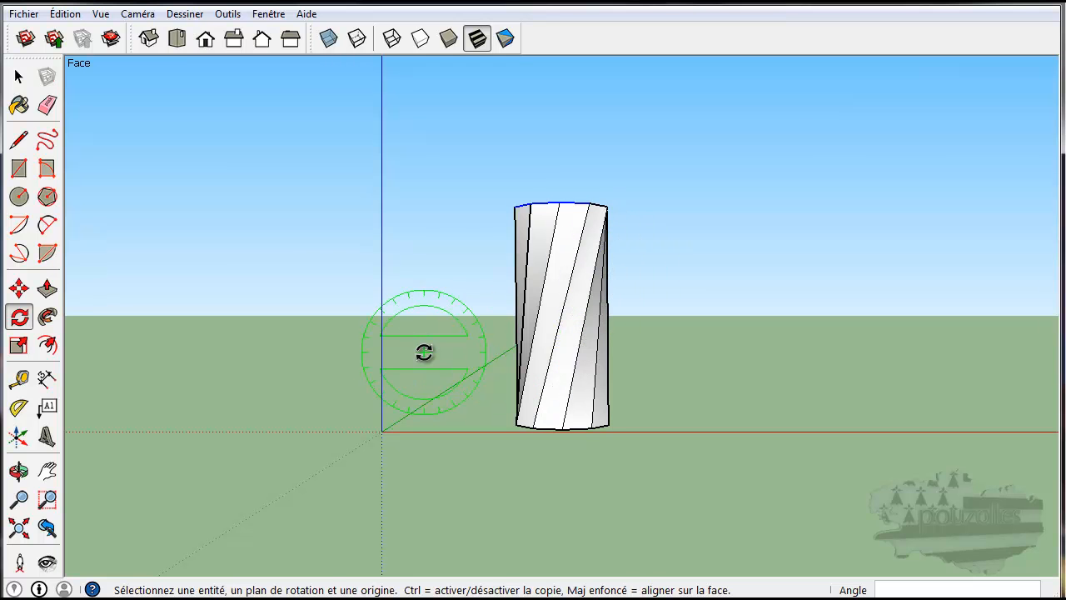
middle_drag(424, 352, 578, 542)
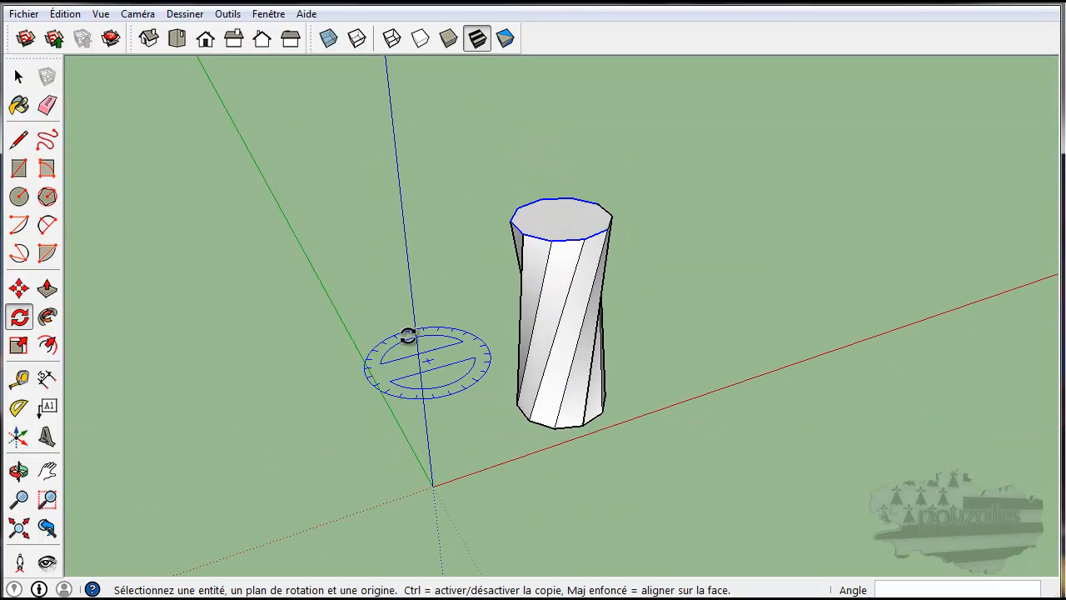
Undo the last rotation and select the prism's top face.
key(ctrl+z)
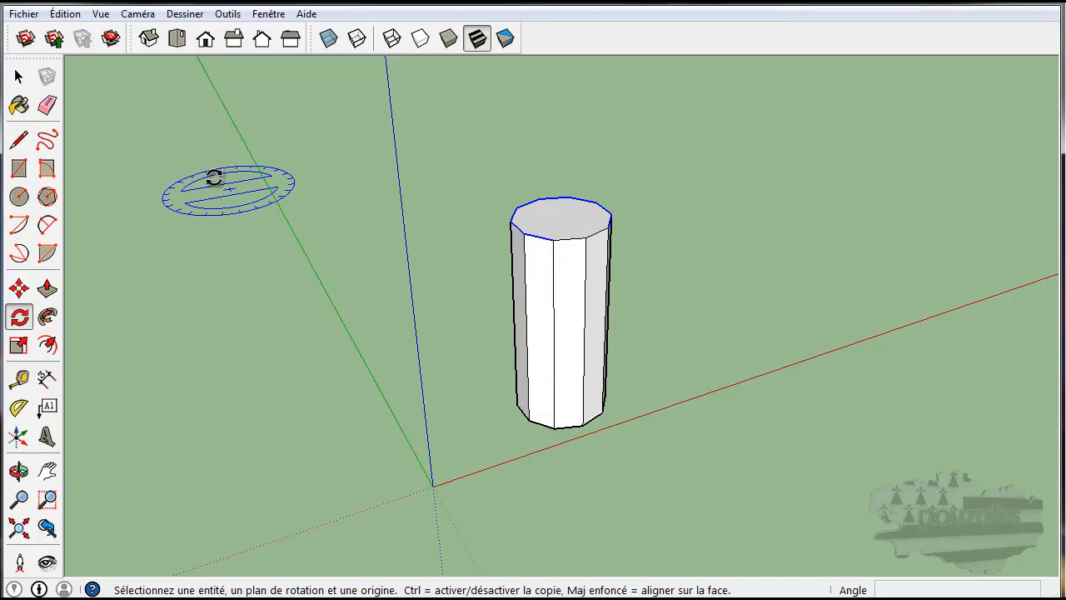
click(30, 85)
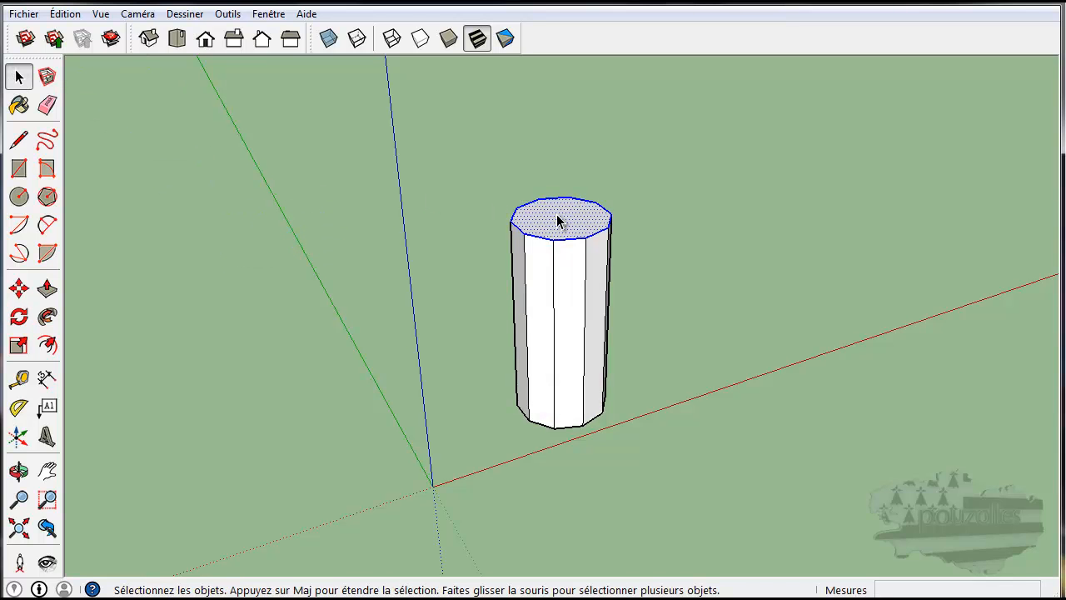
click(18, 316)
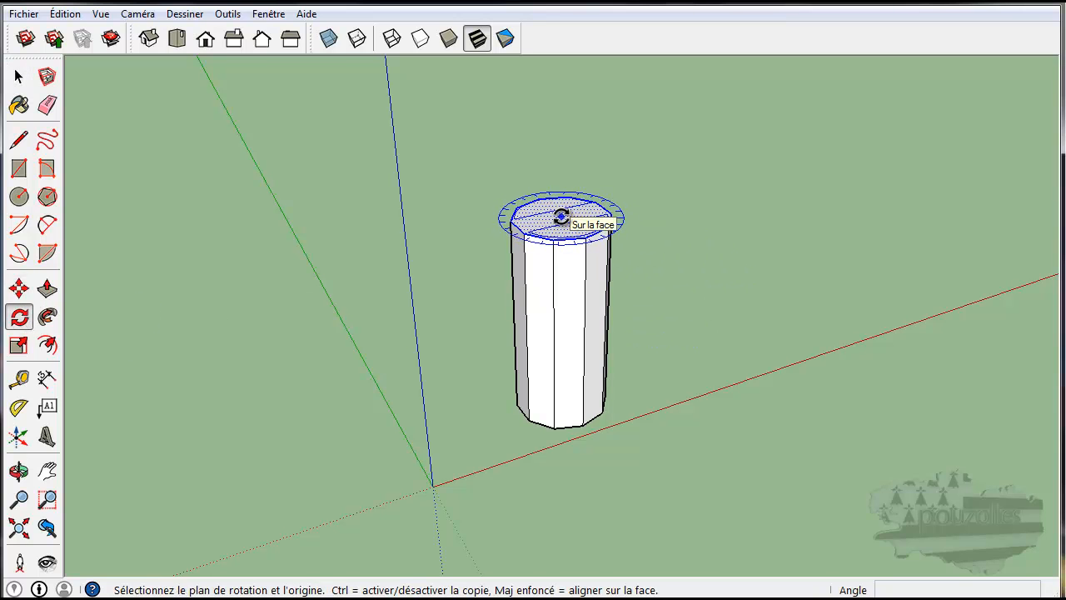
middle_drag(625, 358, 595, 366)
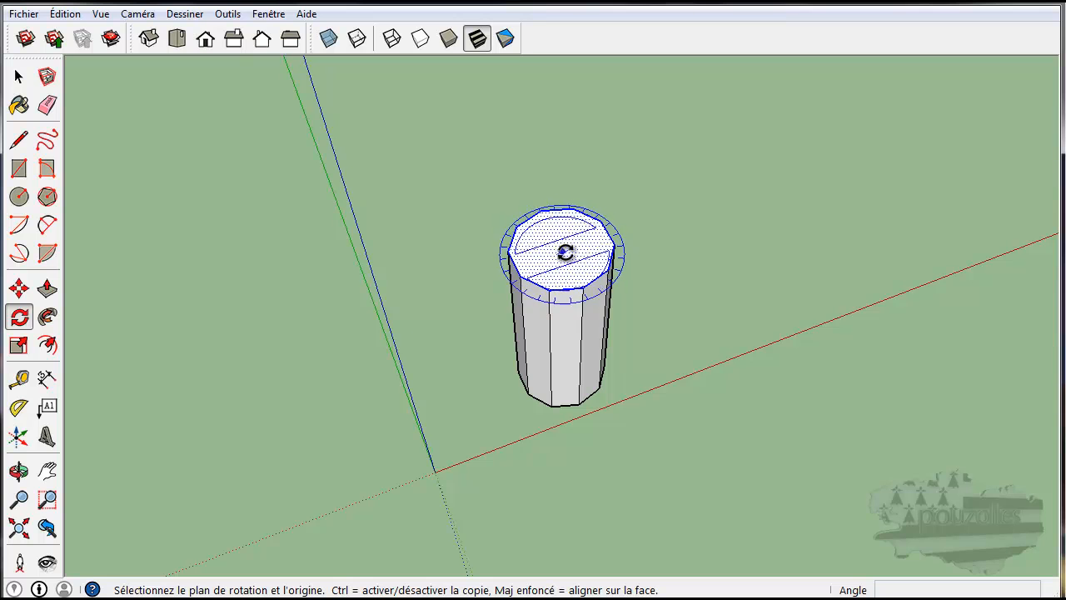
Draw three diagonal lines between opposite corners of the prism's top face to mark its exact centre.
click(19, 140)
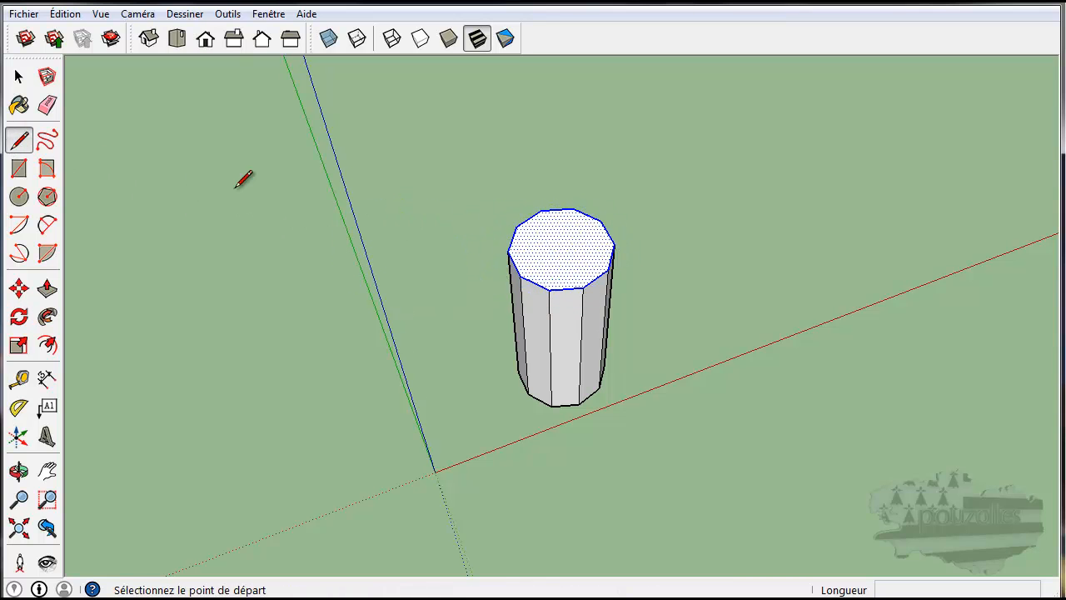
click(572, 208)
click(548, 289)
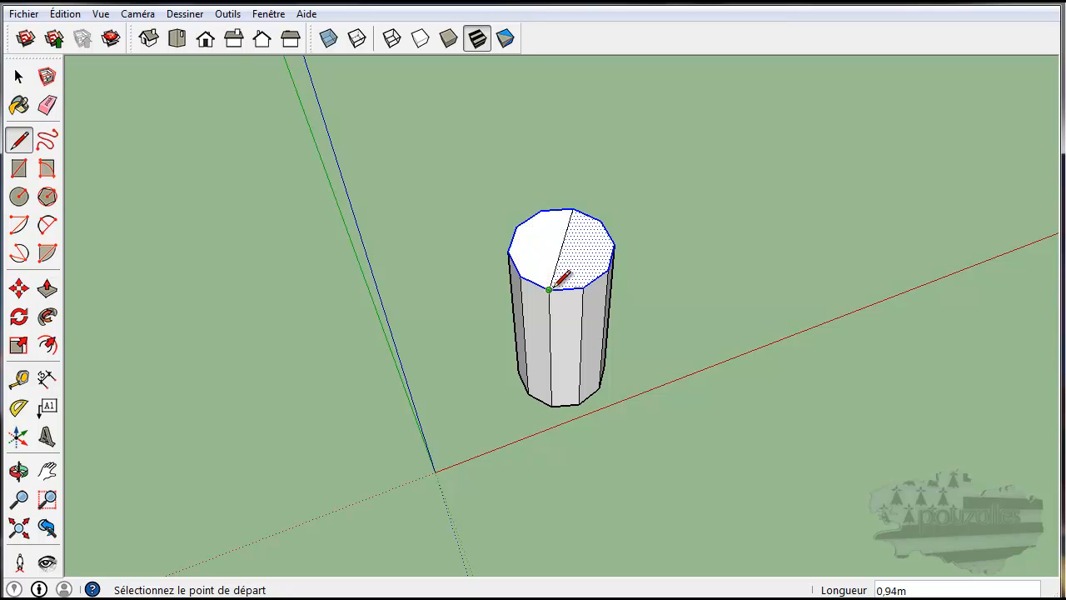
click(508, 251)
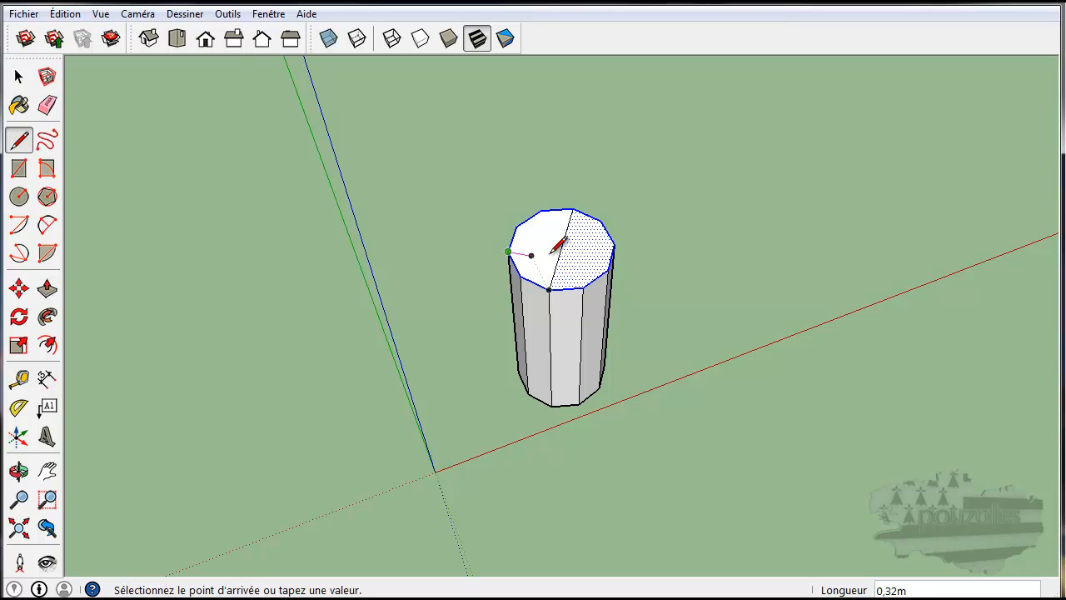
click(613, 243)
click(600, 220)
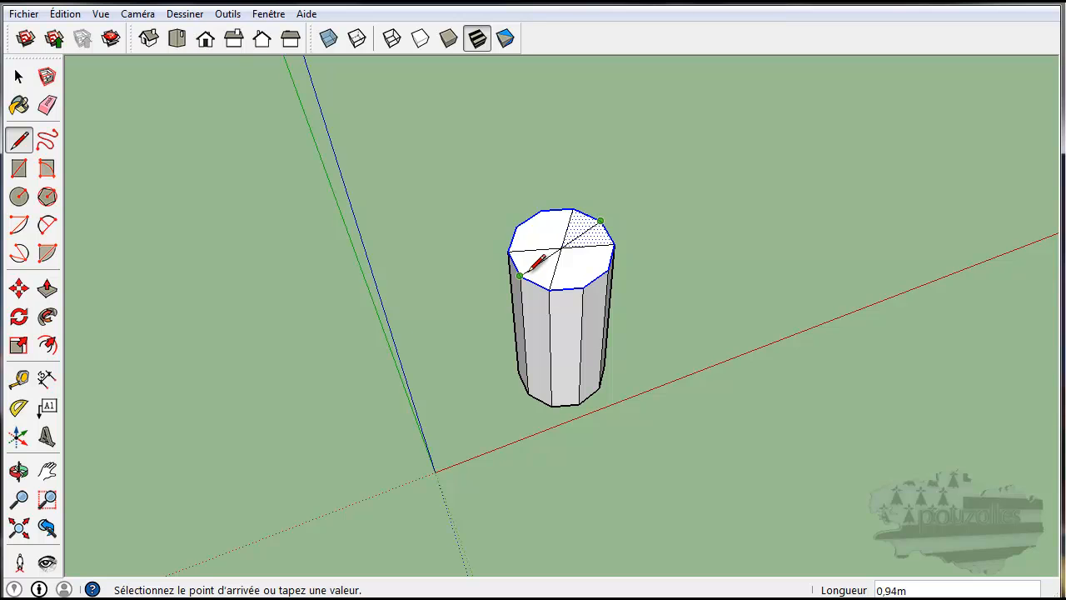
click(520, 274)
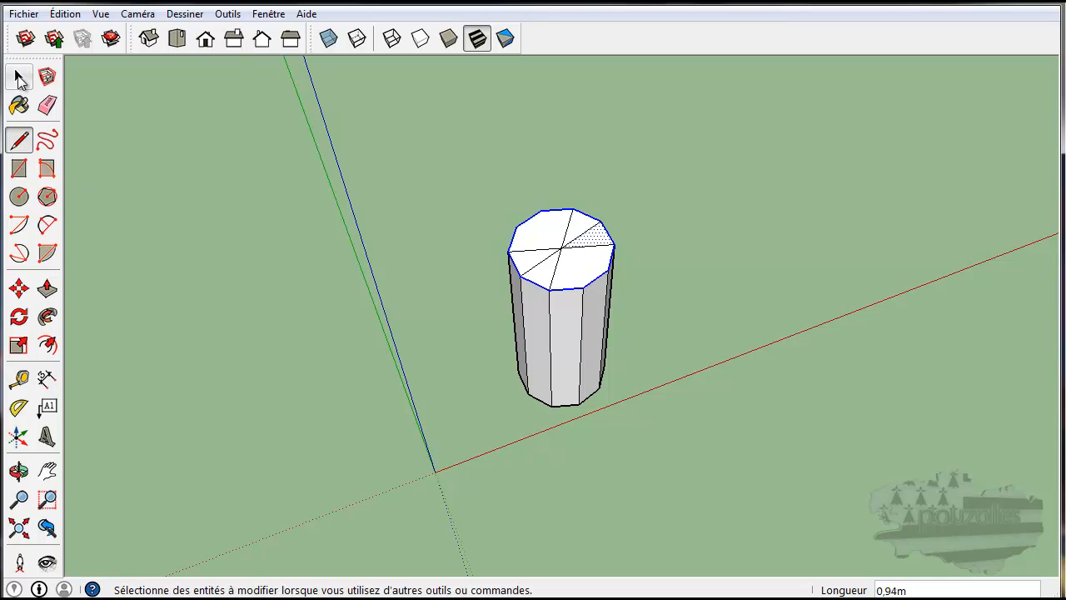
Select all segments of the prism's top face and rotate them 90° around the intersection of the diagonals to twist the column.
click(19, 78)
click(551, 246)
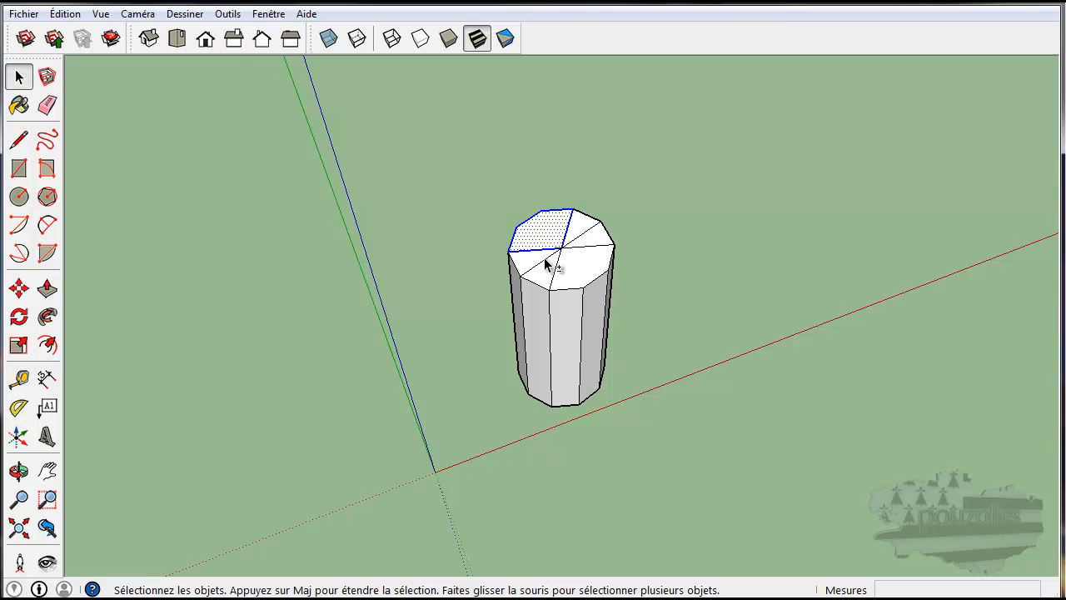
shift+click(551, 270)
shift+click(585, 249)
shift+click(579, 227)
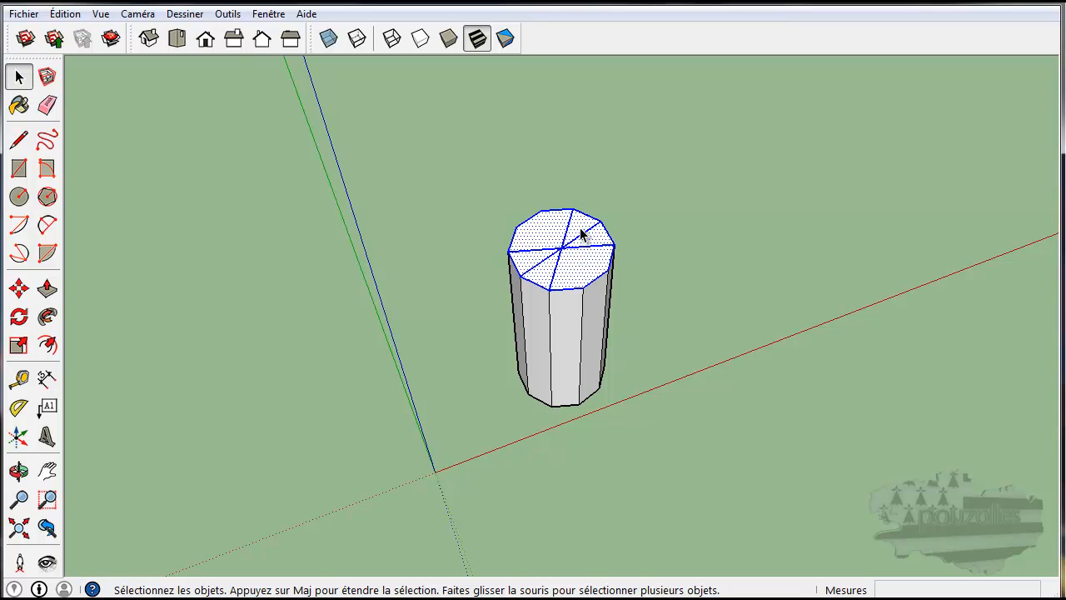
click(19, 317)
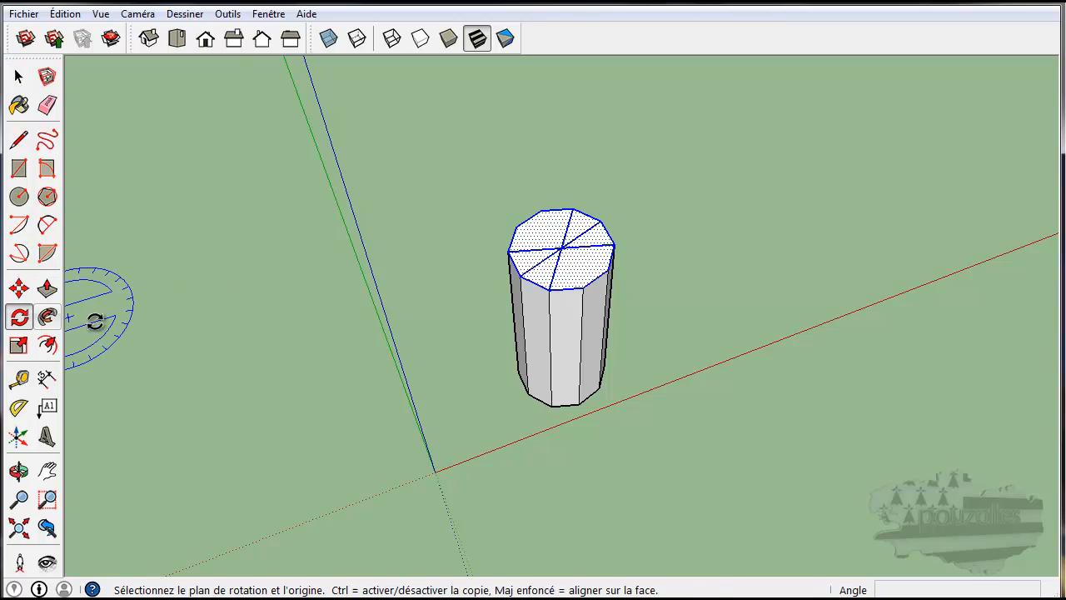
click(563, 248)
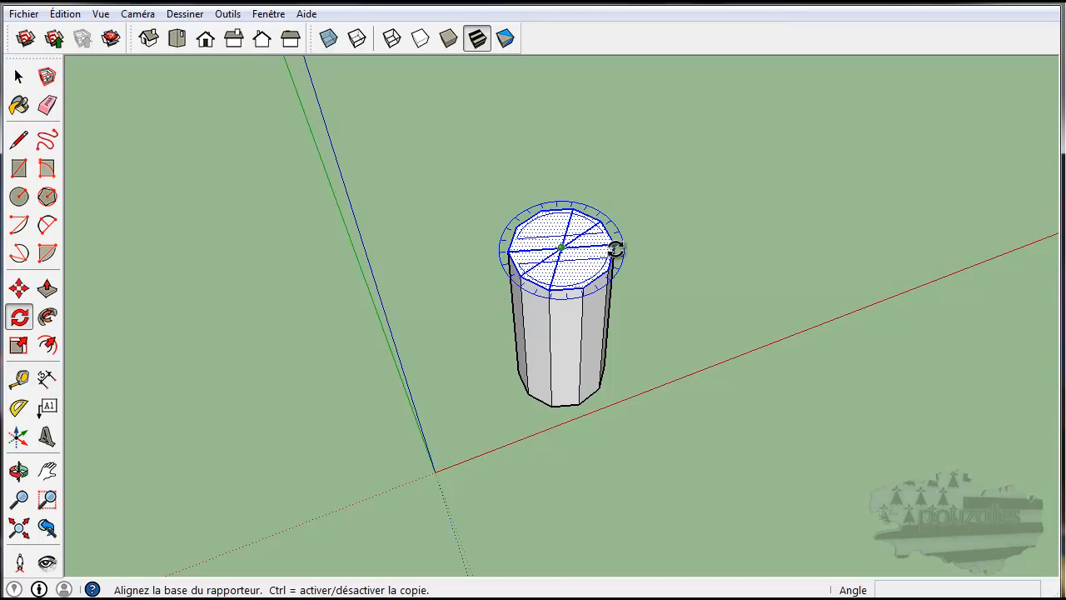
click(615, 250)
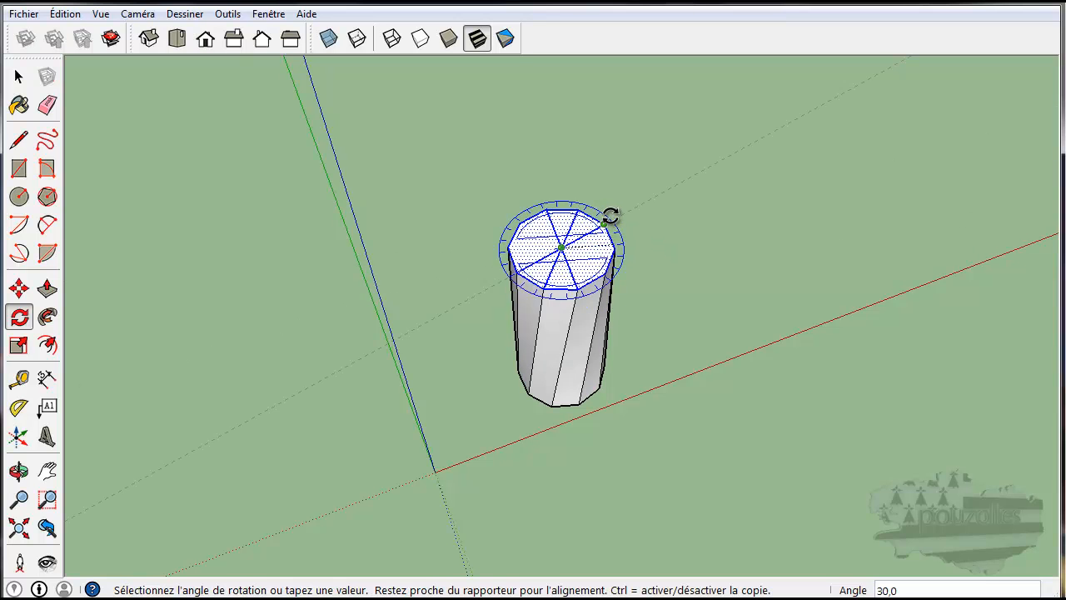
click(563, 200)
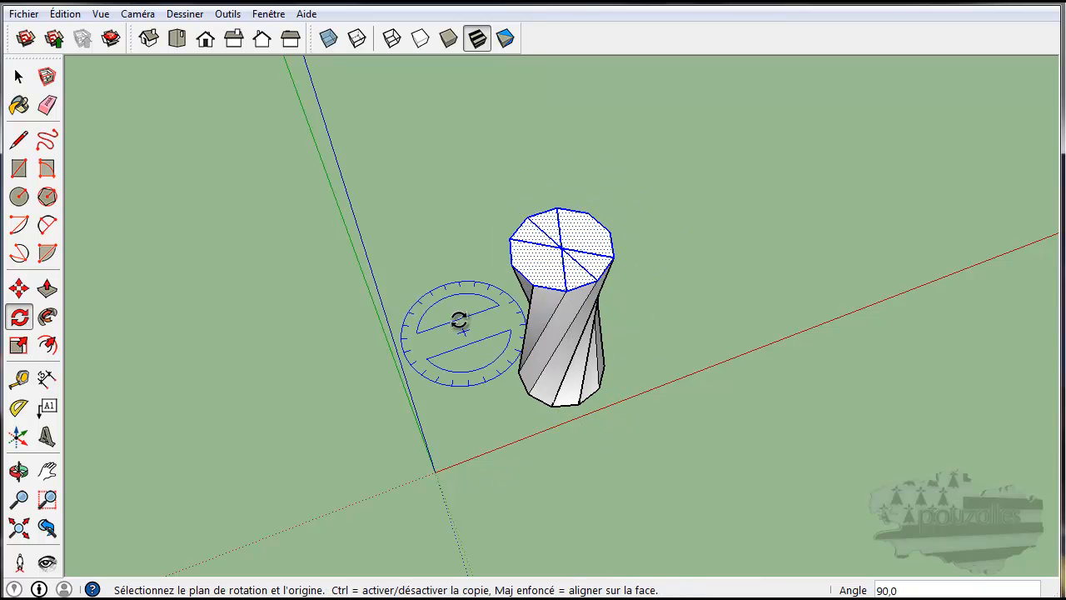
click(205, 38)
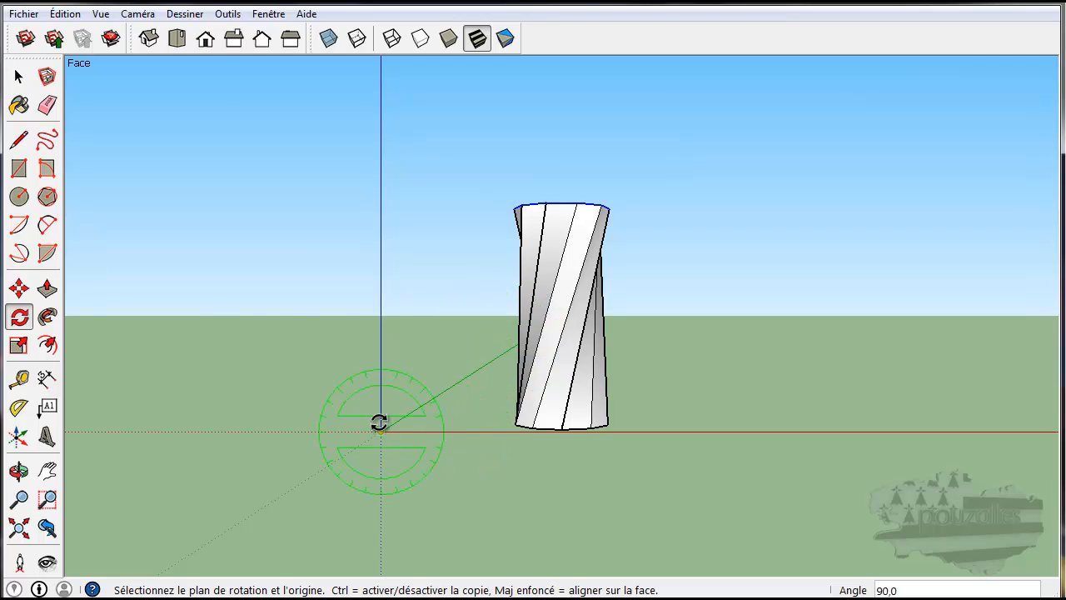
middle_drag(397, 326, 199, 469)
middle_drag(708, 441, 669, 471)
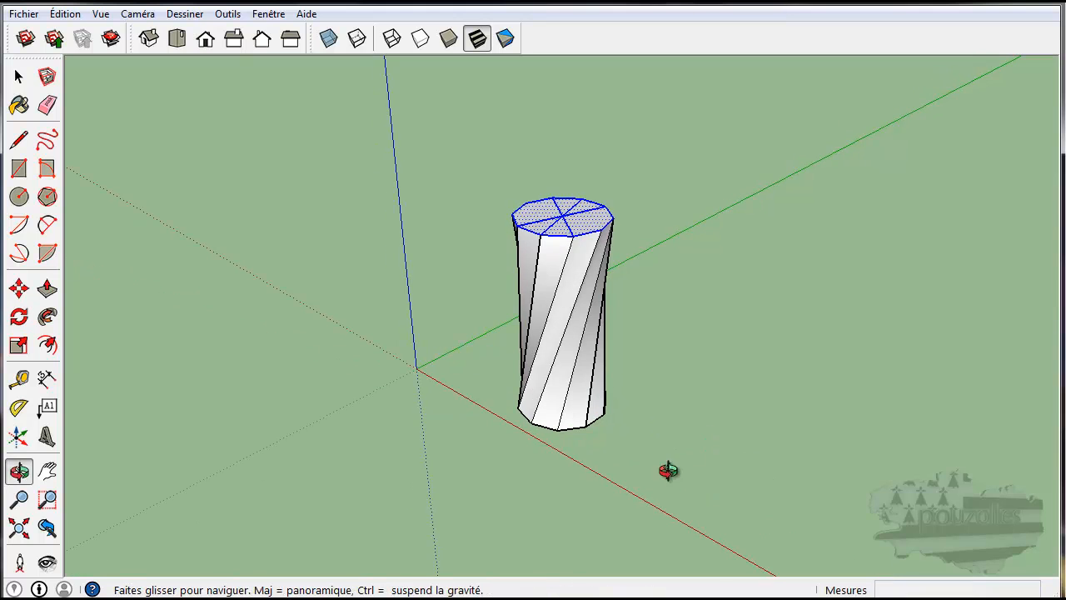
Select the whole twisted prism and delete it.
click(19, 76)
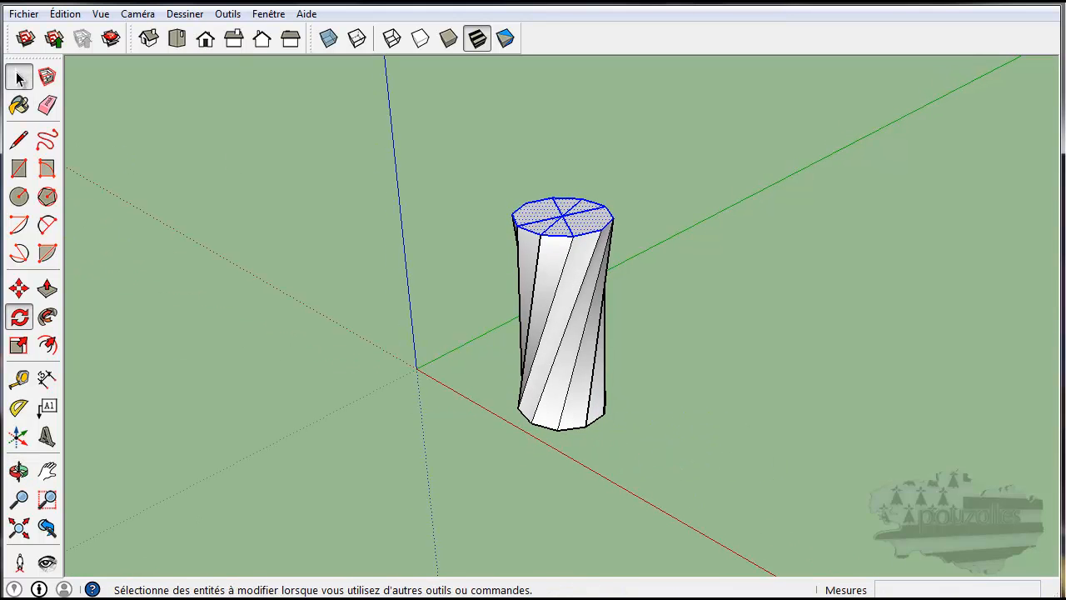
drag(469, 153, 717, 519)
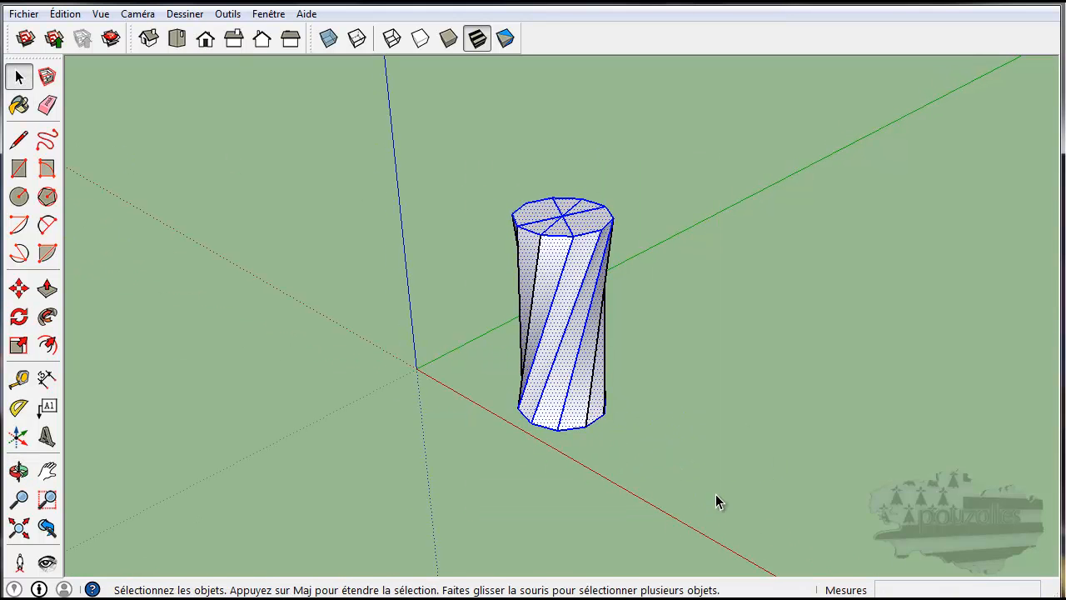
key(Delete)
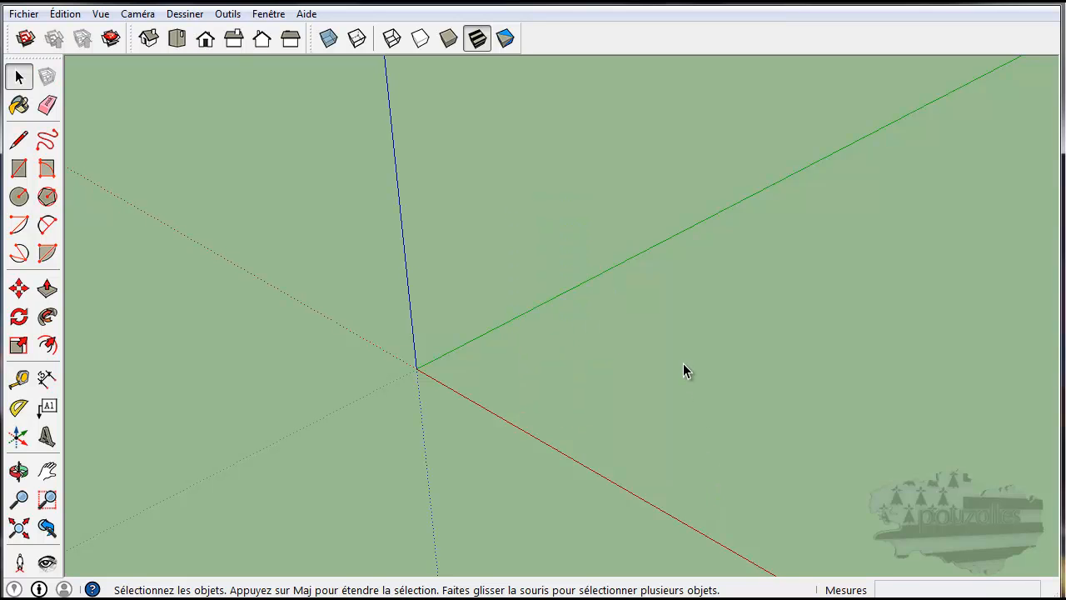
Draw a small circle with a radius of about 0.13 m on the ground between the red and green axes.
click(18, 196)
click(547, 395)
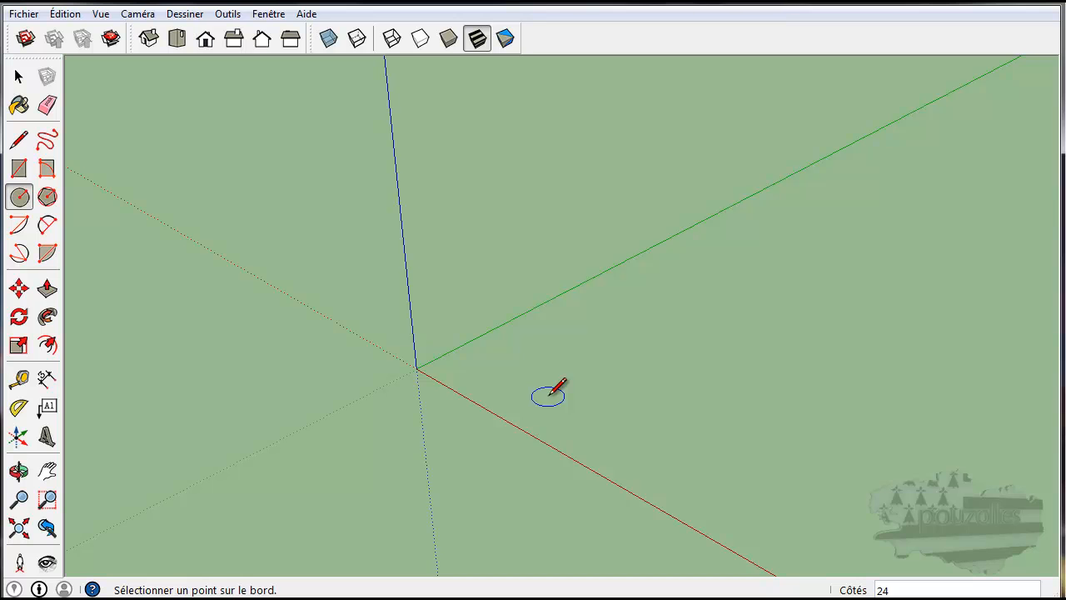
click(564, 391)
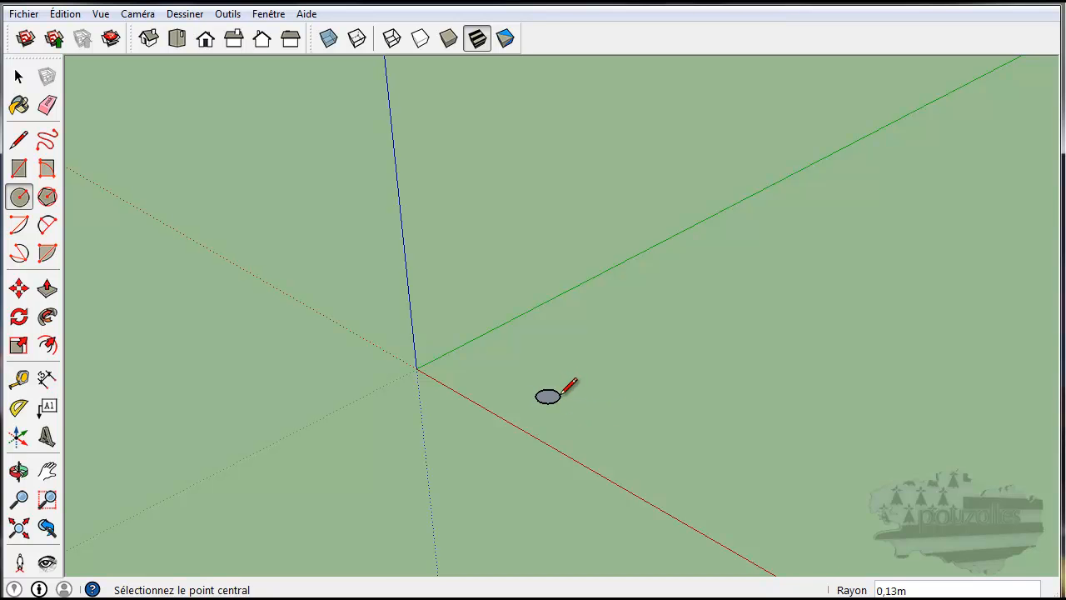
Extrude the small circle upward about 1.42 m with Push/Pull to form a cylinder.
click(47, 289)
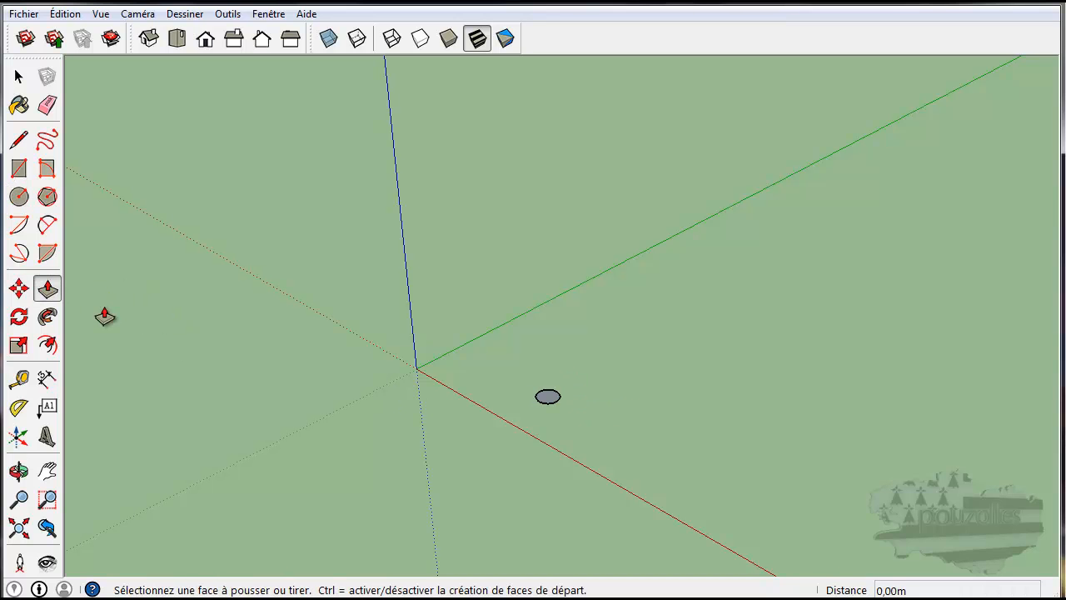
click(549, 398)
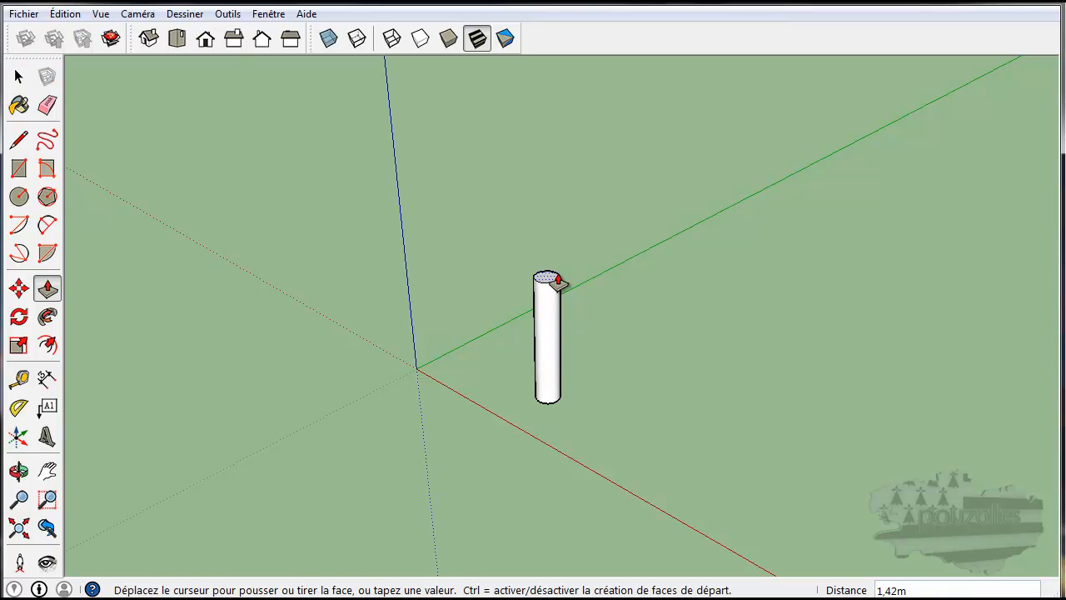
click(556, 279)
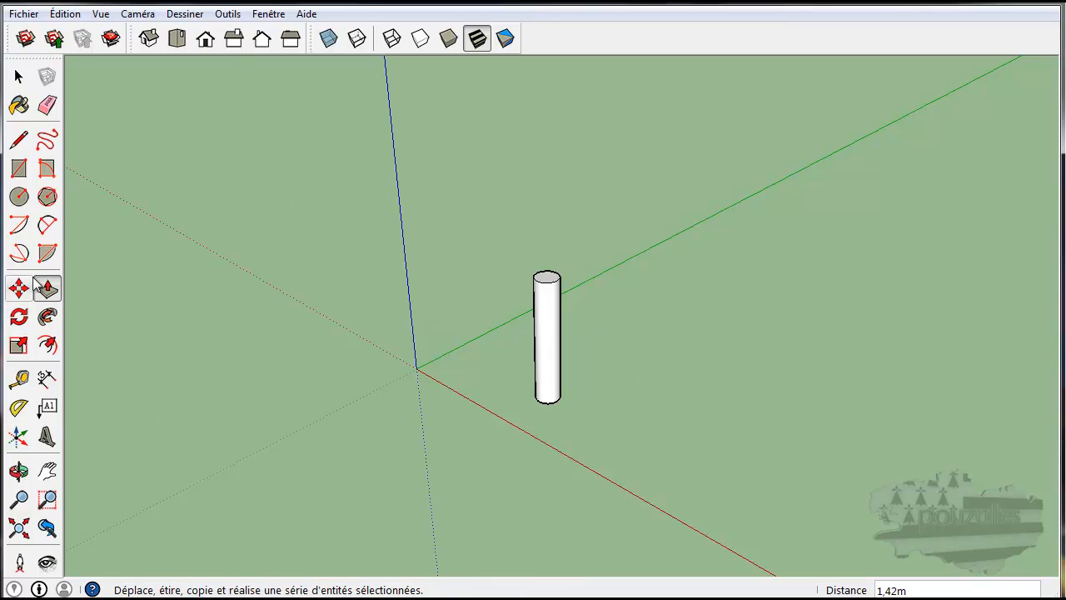
Select the whole cylinder and rotate it by about 352.2° in the ground plane around a point beside it.
click(18, 76)
drag(403, 203, 639, 430)
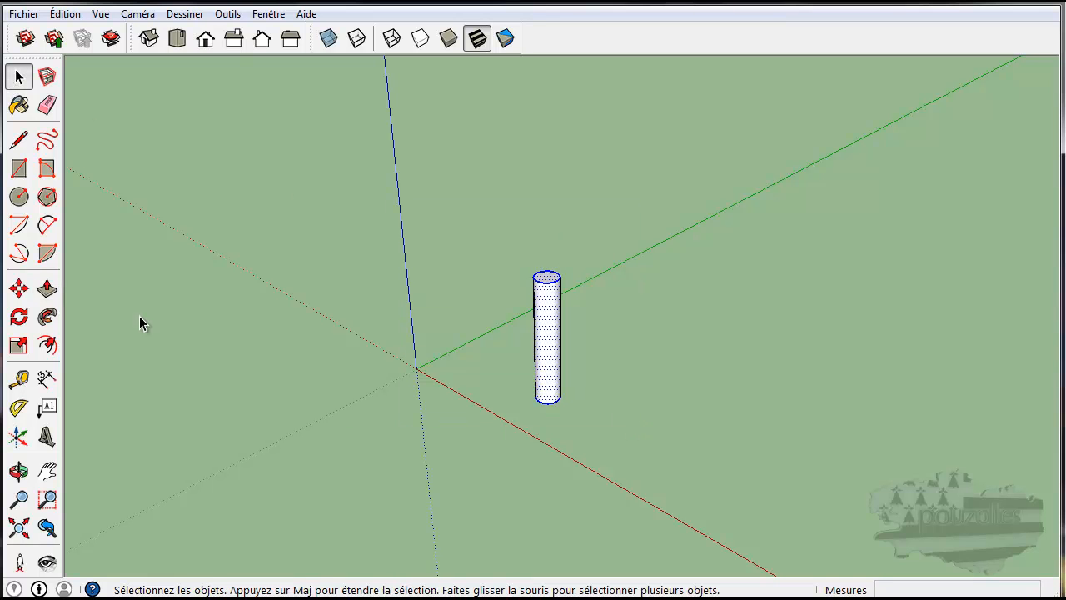
click(19, 316)
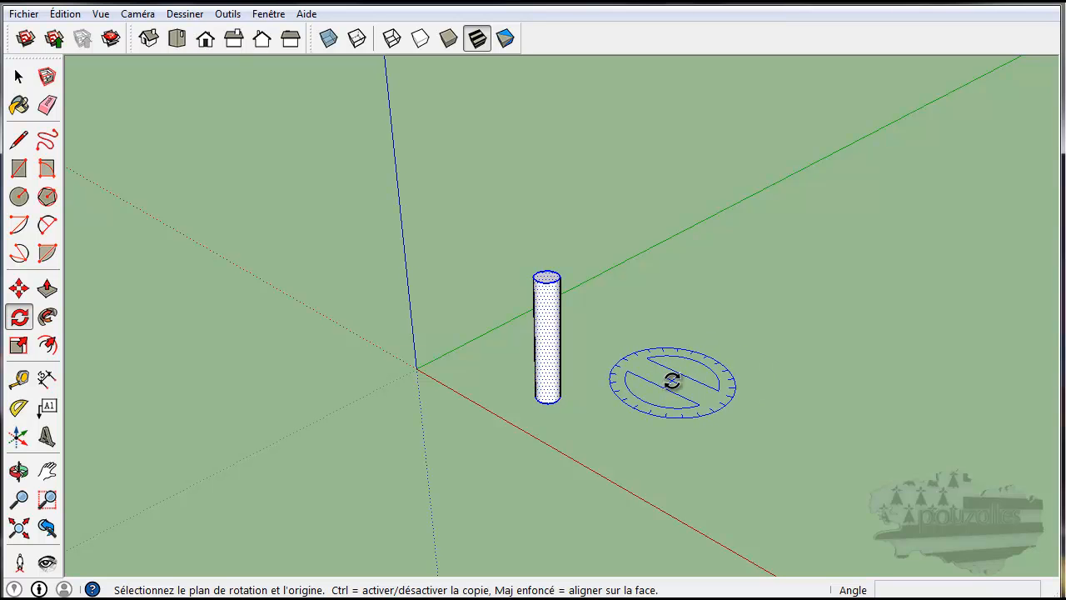
click(672, 380)
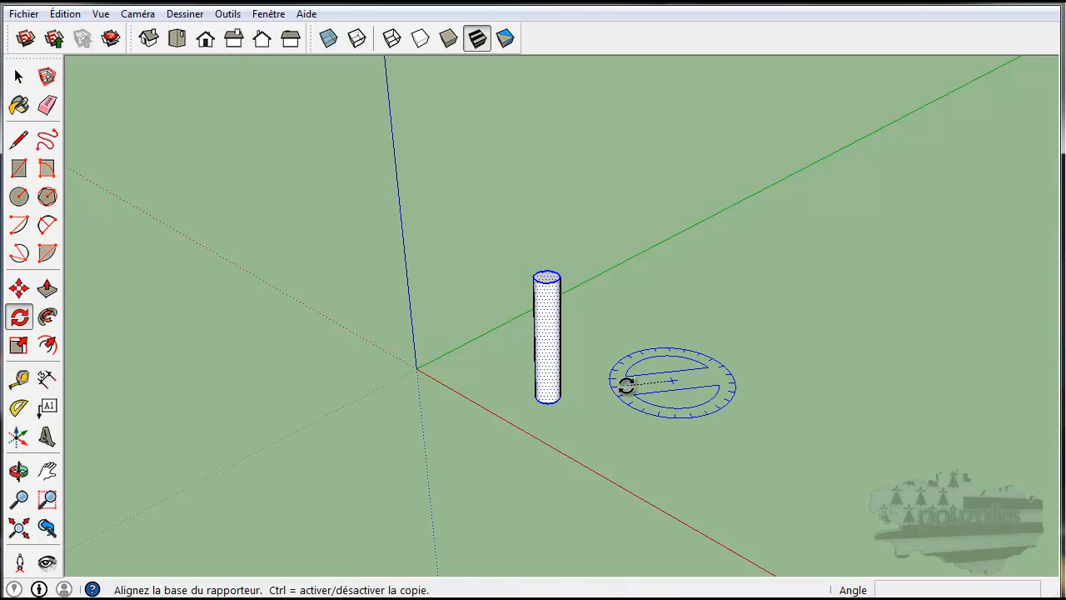
click(562, 392)
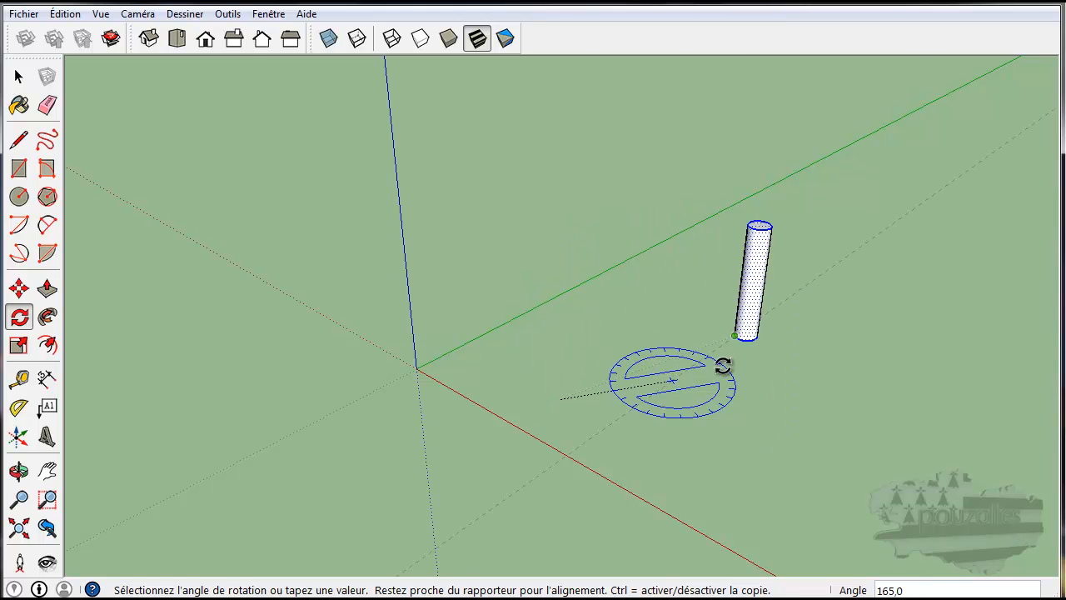
click(596, 399)
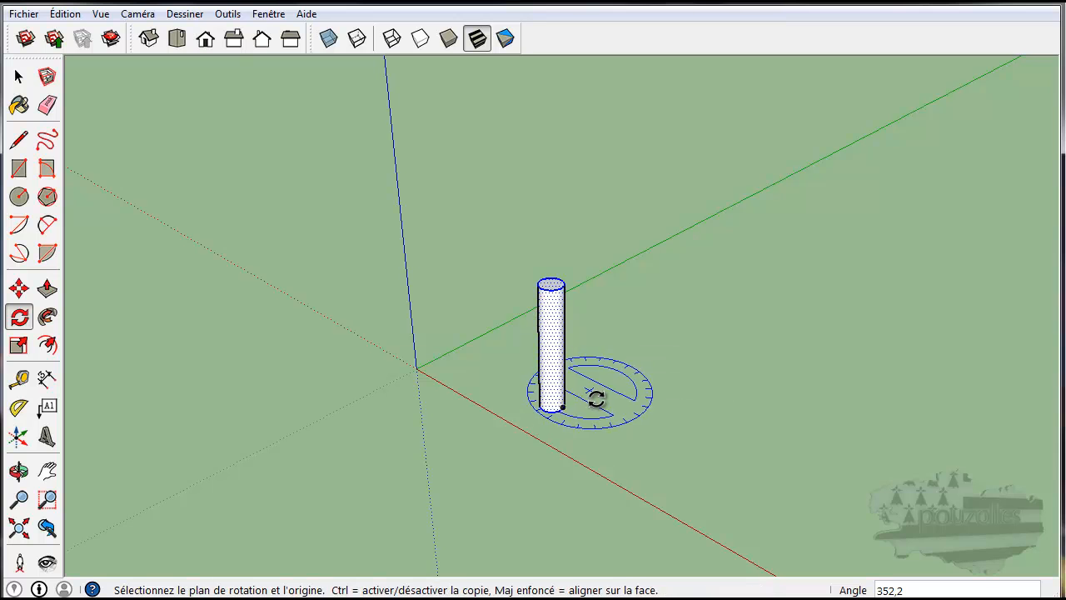
Make a rotated copy of the cylinder about 94.6° around a ground point beside it, using the cylinder's base edge as reference.
click(687, 373)
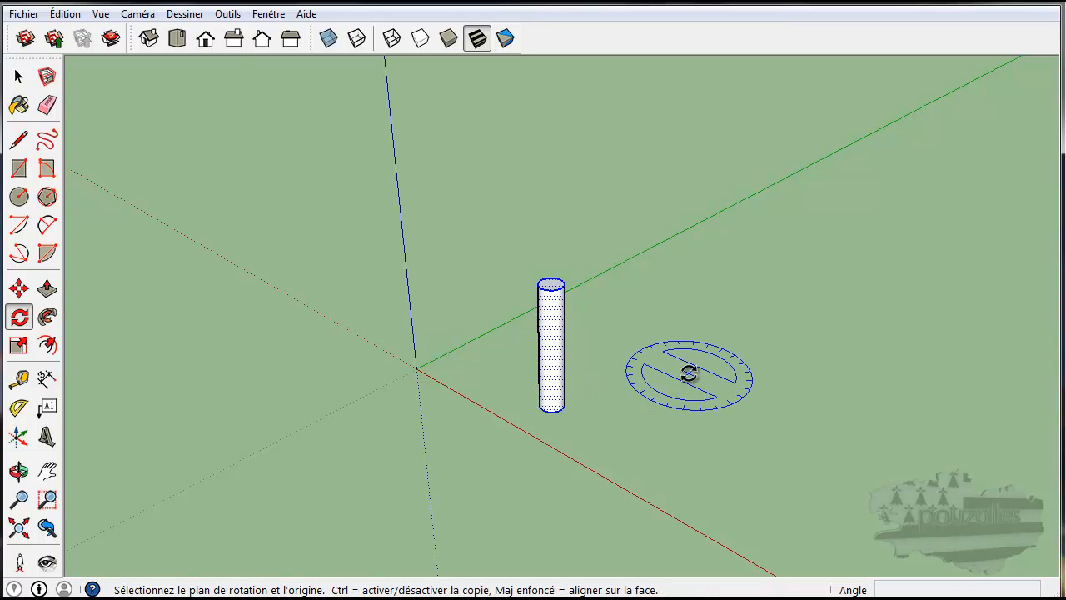
click(565, 407)
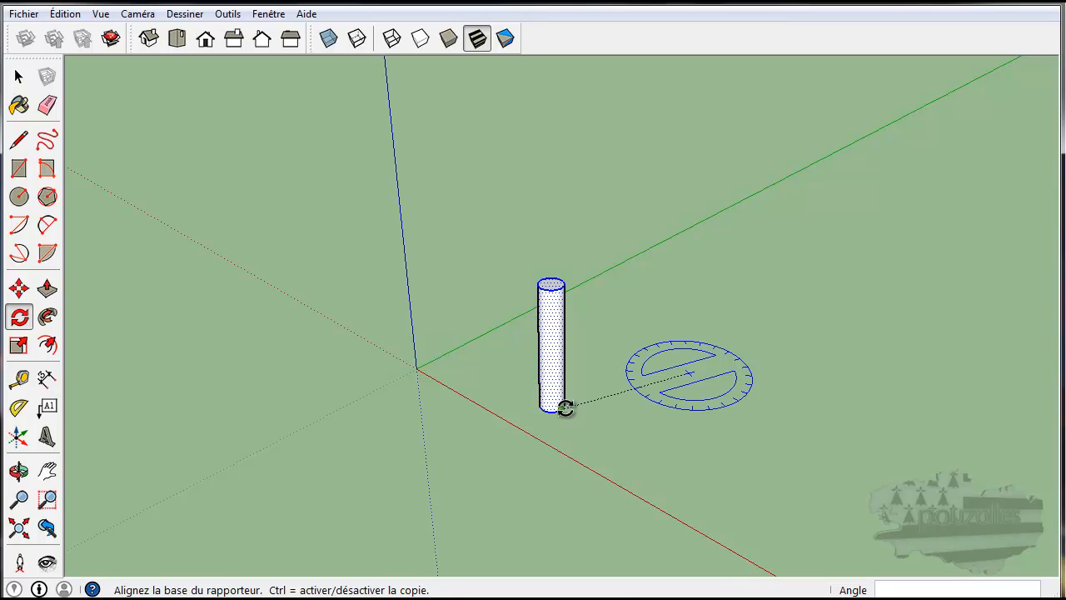
click(566, 407)
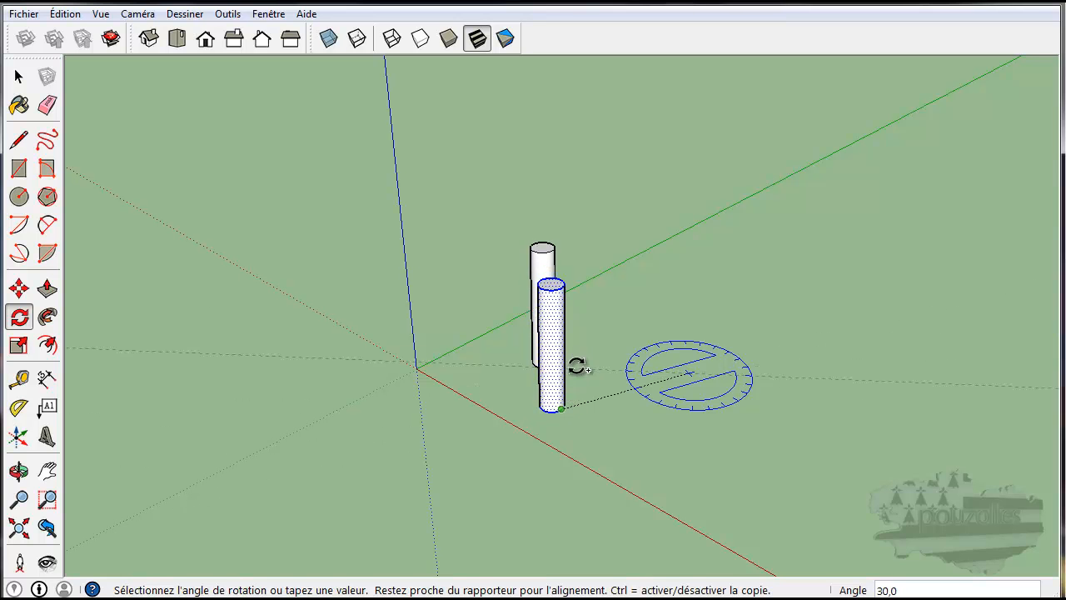
click(631, 318)
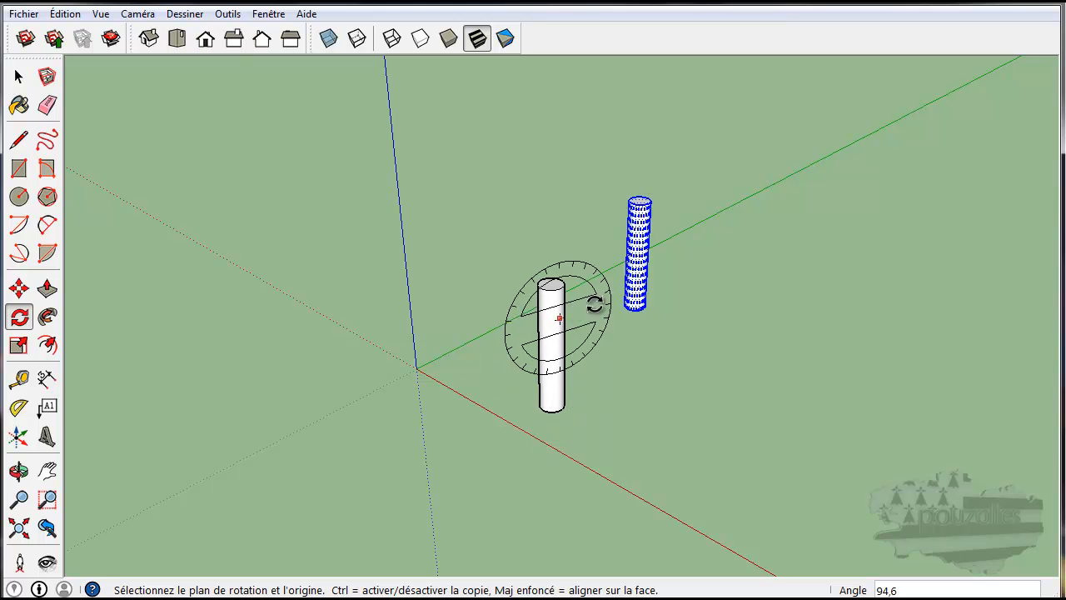
click(546, 321)
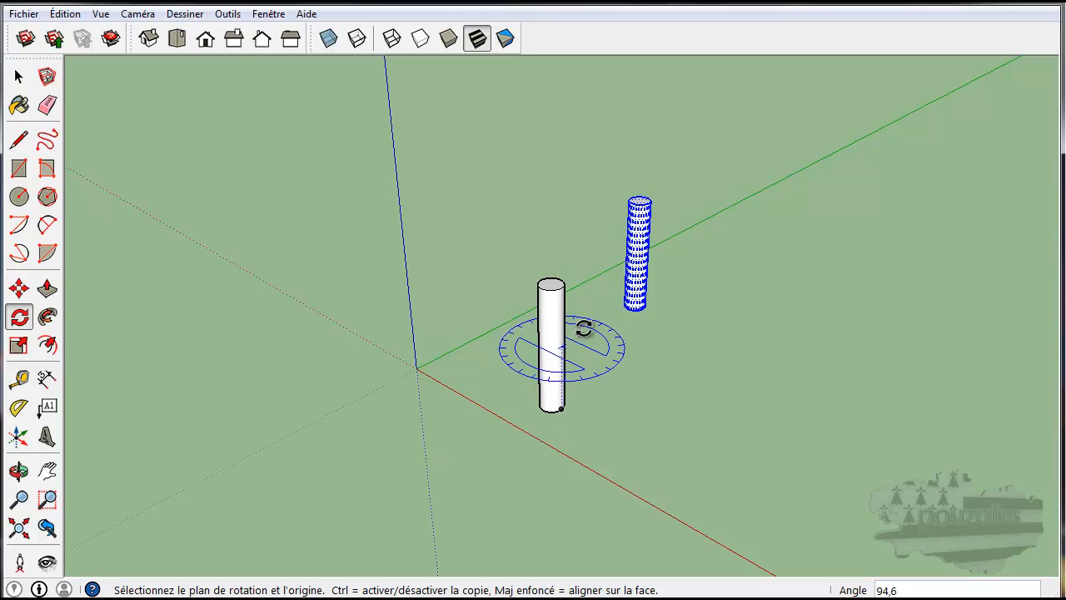
Select both cylinders and delete them.
click(18, 77)
drag(384, 149, 771, 439)
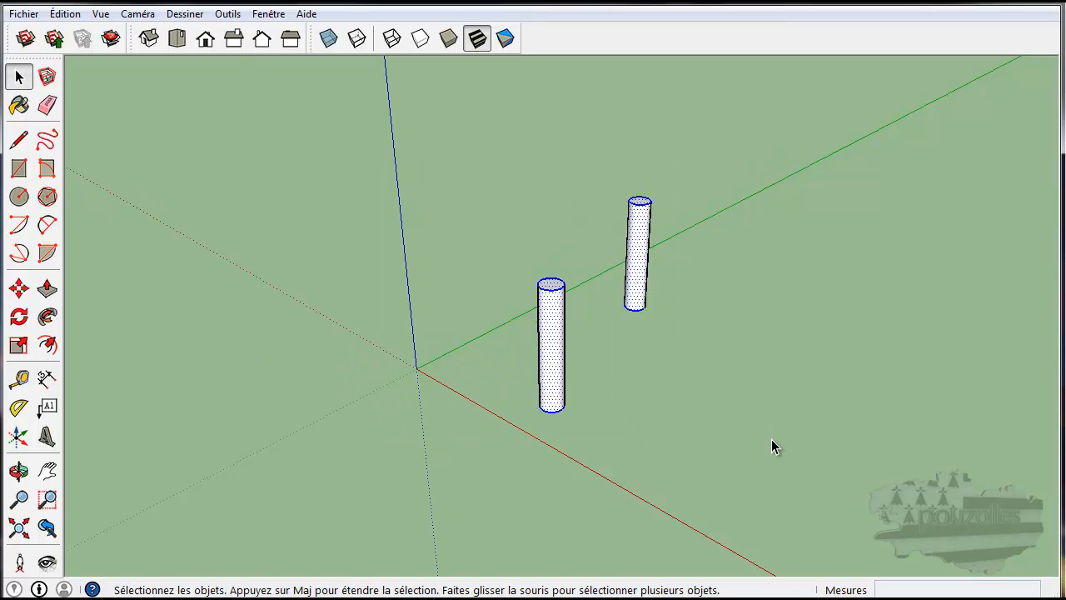
key(Delete)
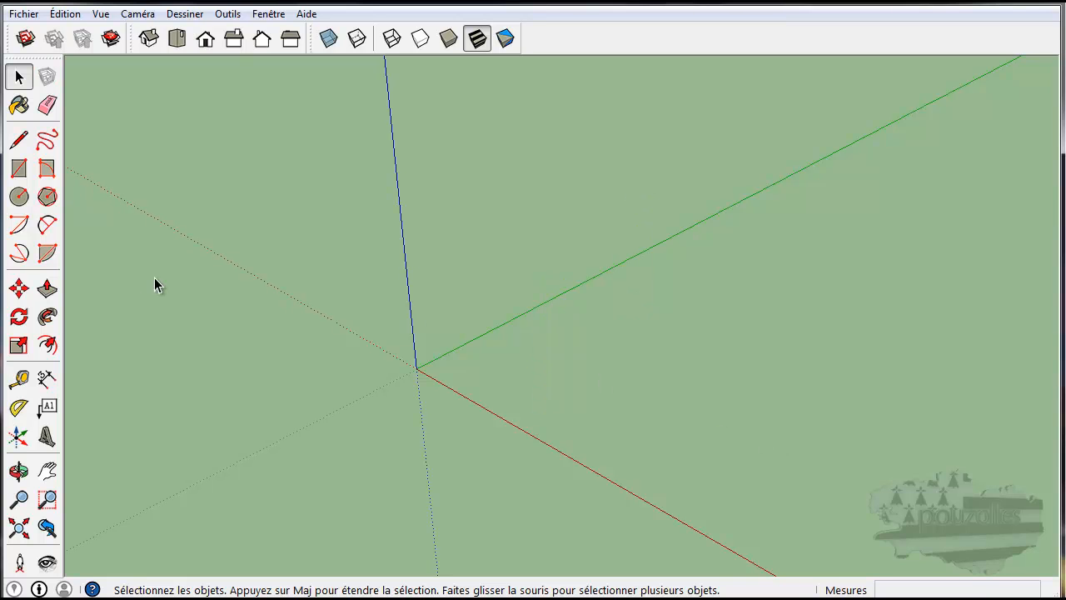
Draw a rectangle of about 2.50 by 4.10 m on the ground with one side along the red axis.
click(18, 168)
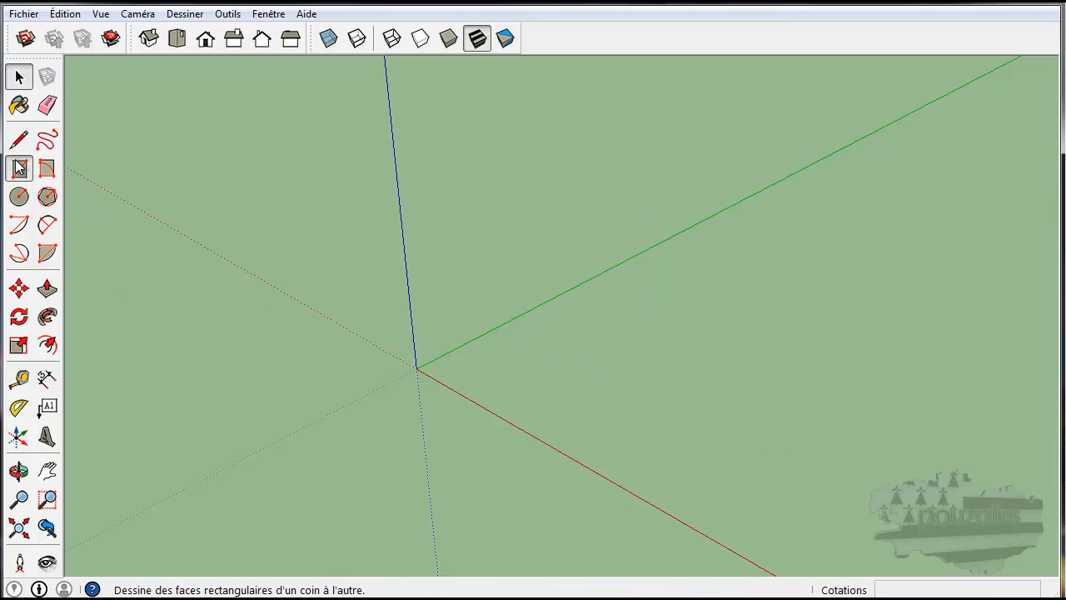
click(507, 418)
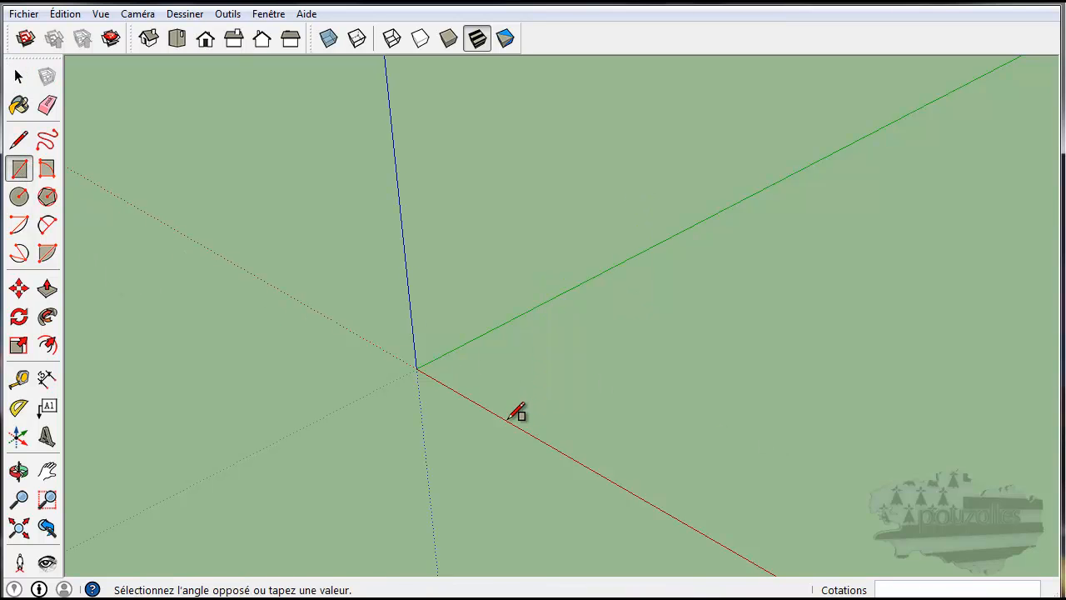
click(911, 347)
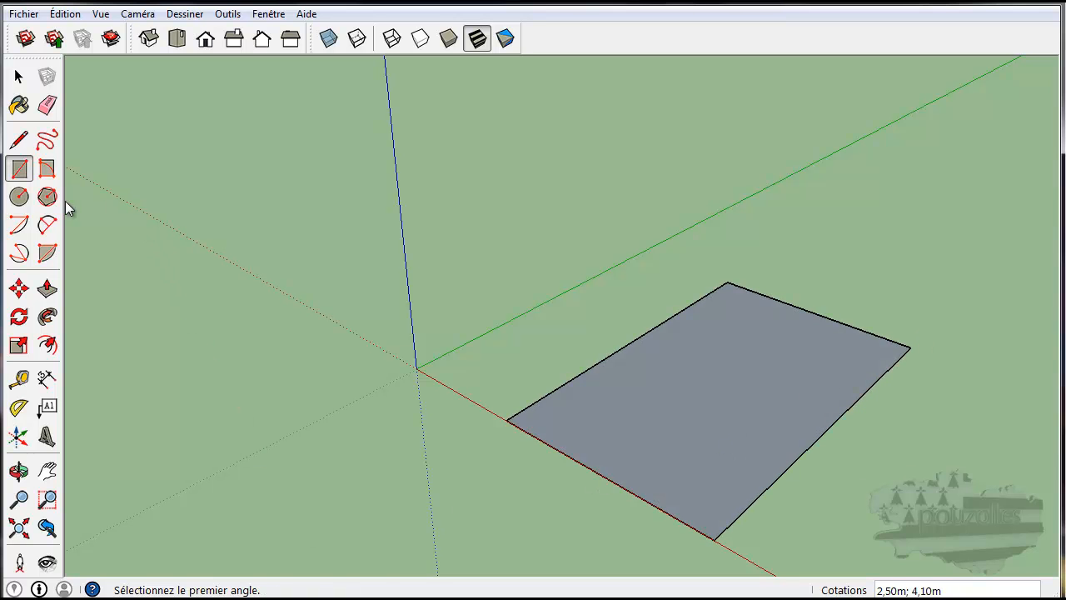
Draw a diagonal line across the rectangle from its far outer corner to the corner on the red axis nearest the origin.
click(20, 140)
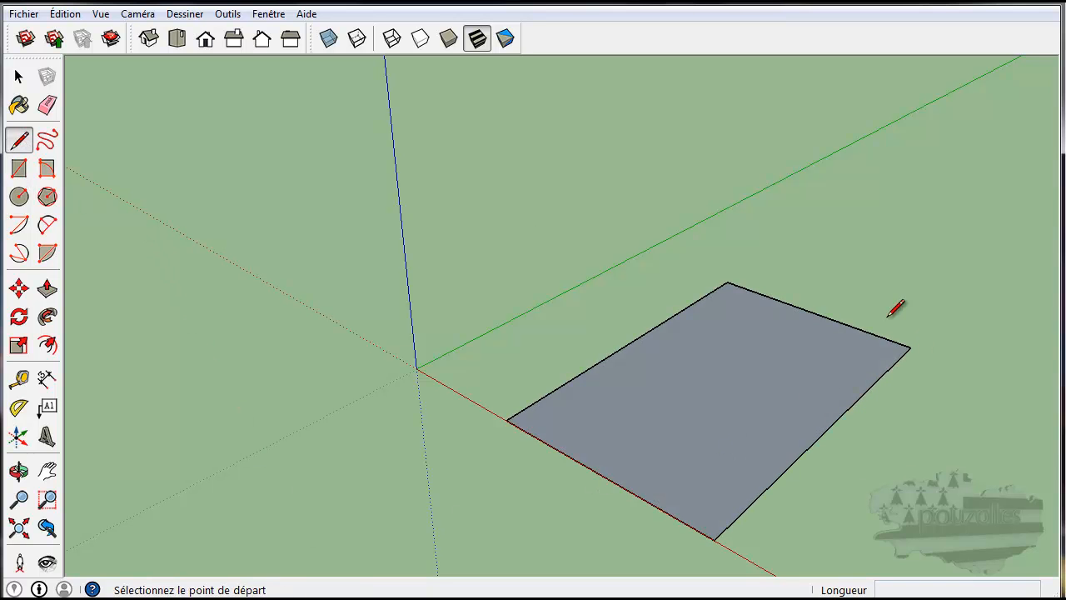
click(910, 348)
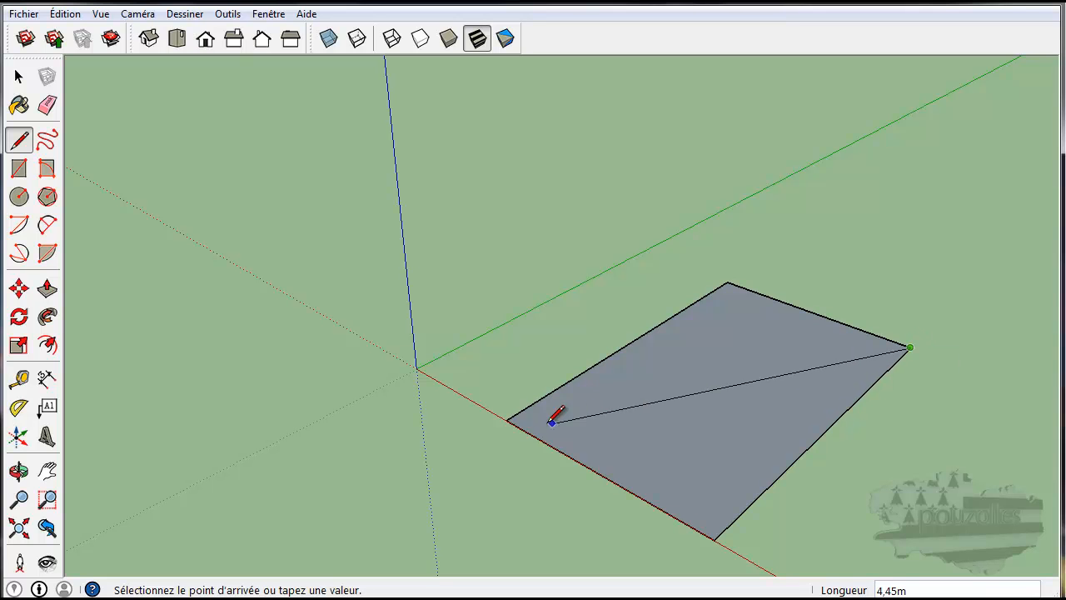
click(507, 419)
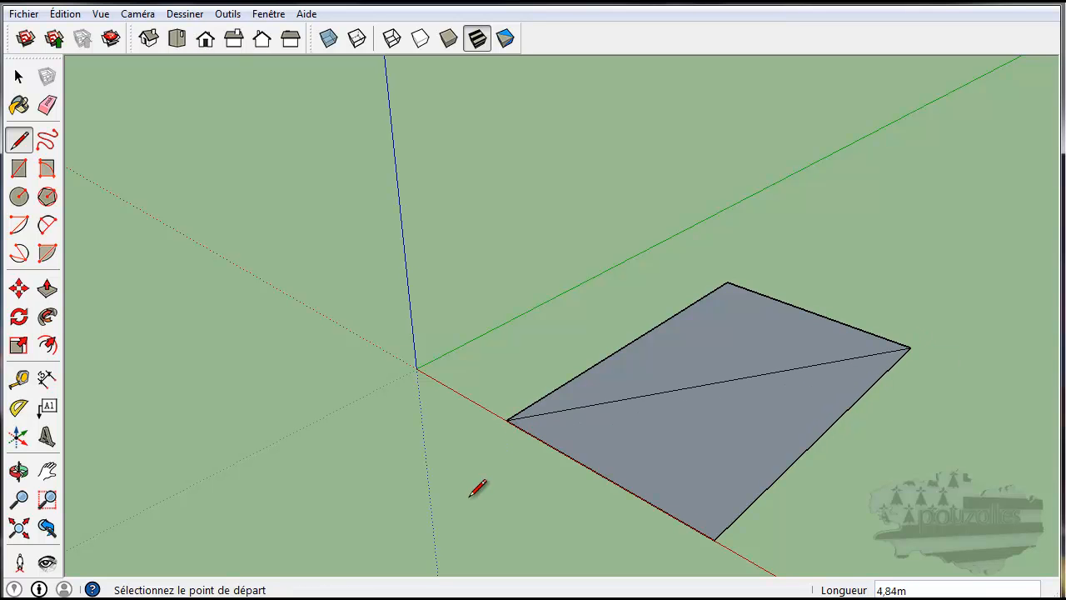
Select the triangle bordering the red axis with its edges and rotate it 45° upward around the rectangle's diagonal.
click(20, 76)
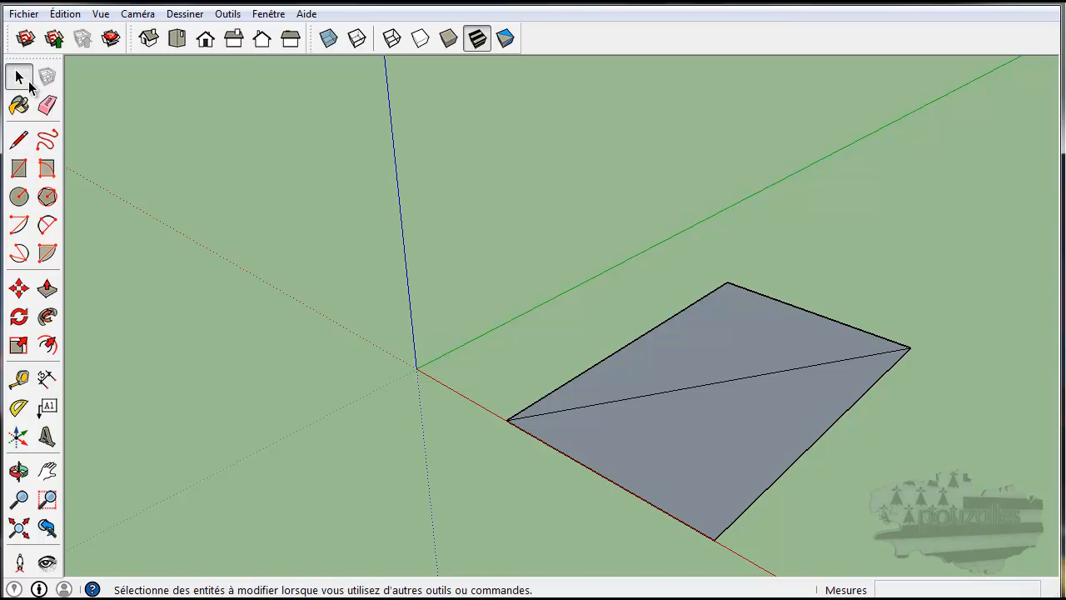
double_click(729, 464)
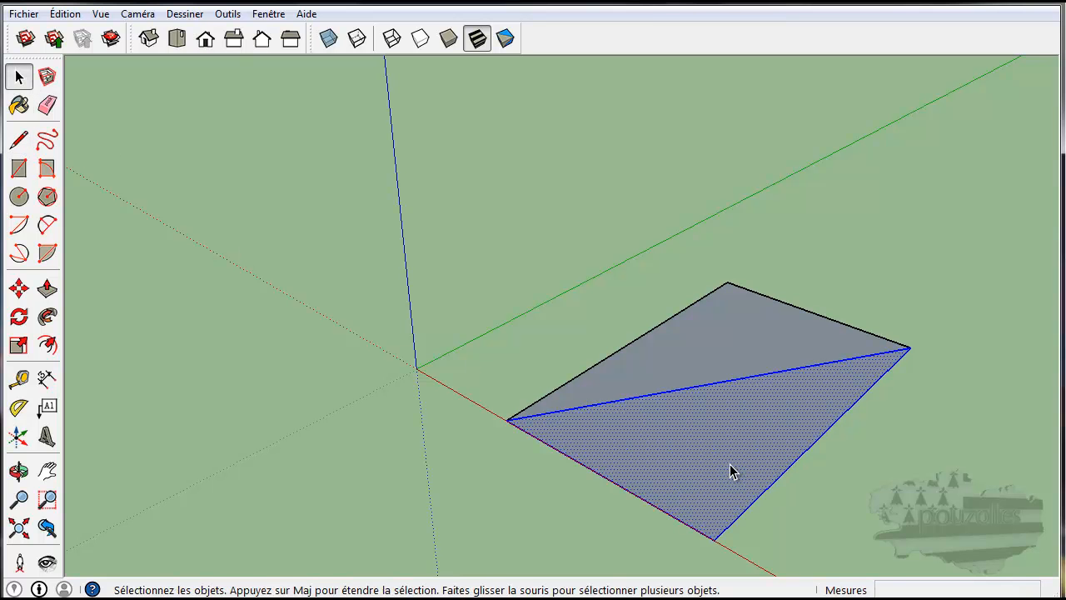
middle_drag(637, 558, 869, 507)
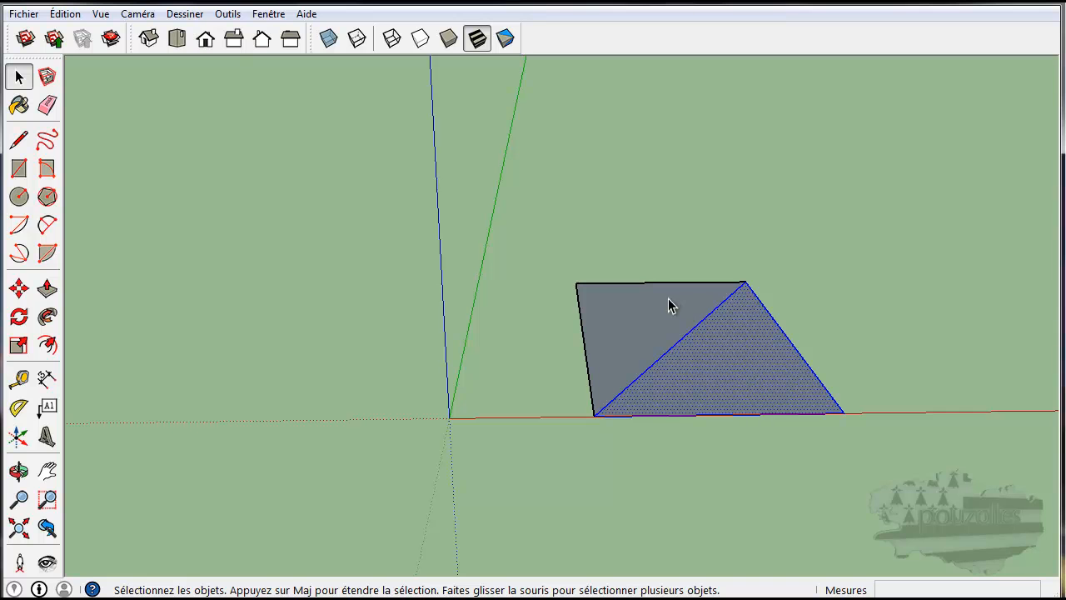
click(19, 316)
middle_drag(761, 492, 679, 520)
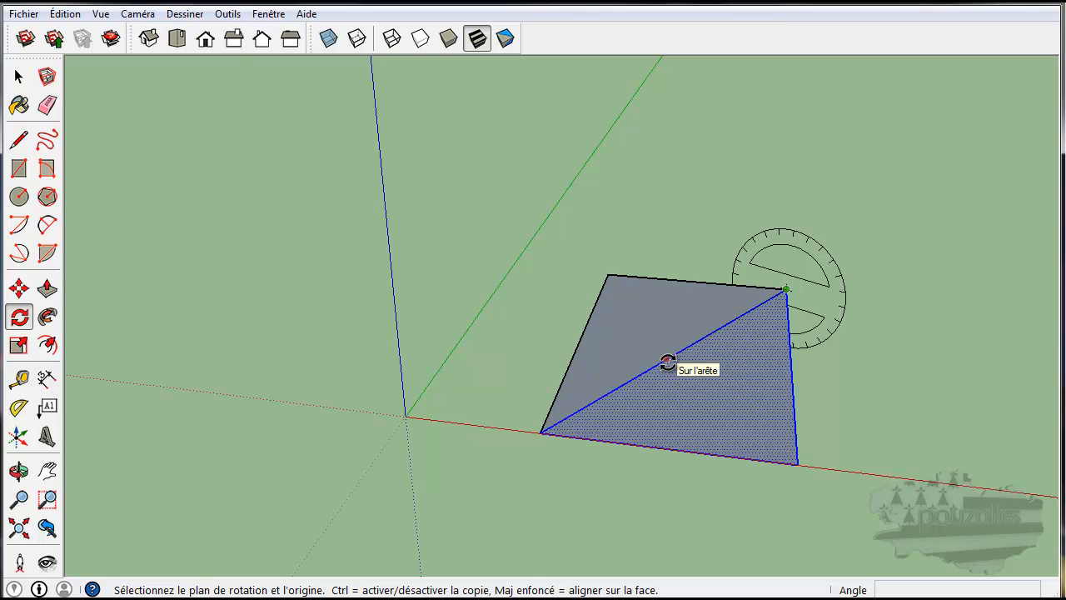
click(542, 429)
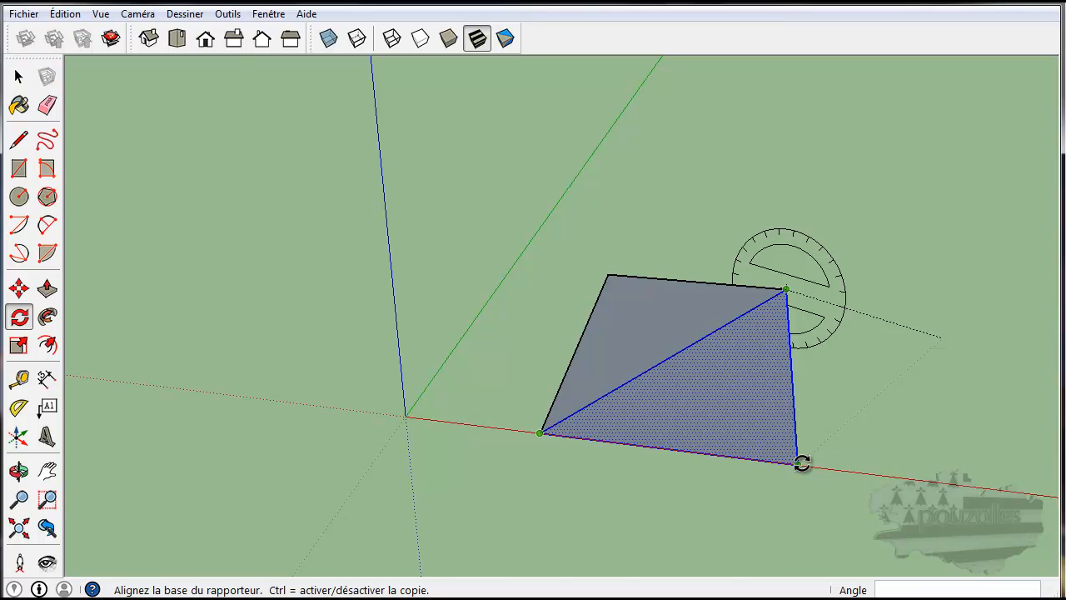
click(801, 463)
middle_drag(789, 424, 962, 339)
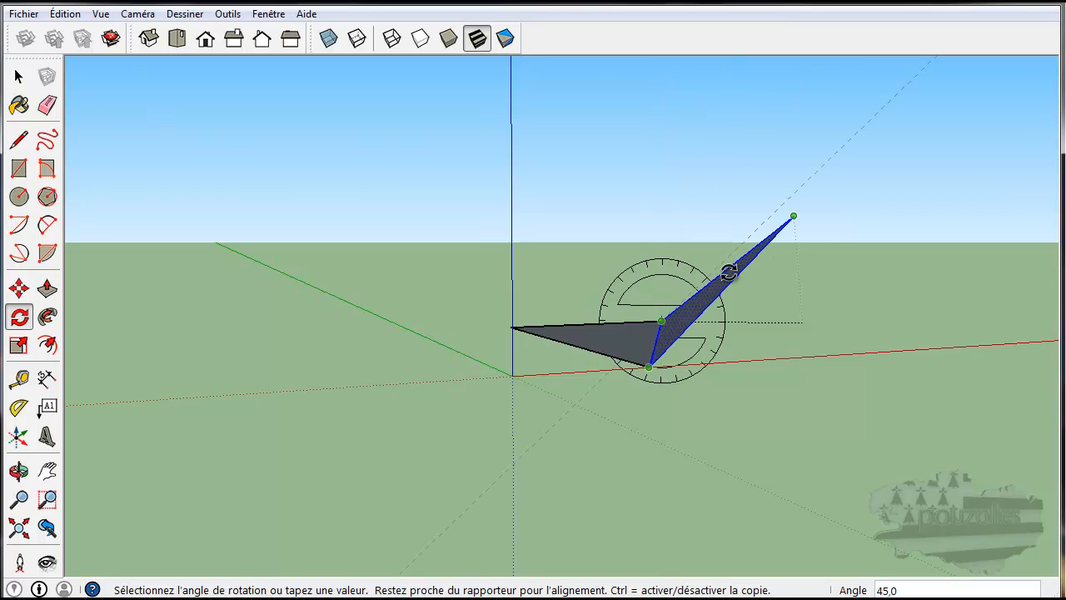
click(731, 275)
Draw a line about 2.51 m long across the raised triangle between its two outer edges, roughly parallel to the diagonal fold.
middle_drag(730, 458, 874, 537)
middle_drag(809, 388, 821, 478)
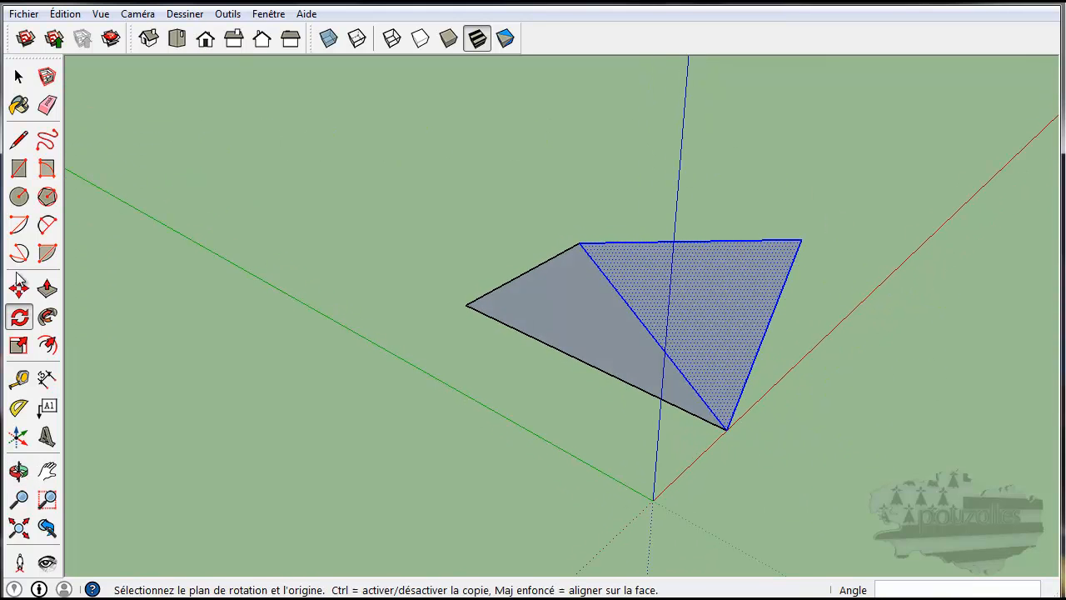
click(20, 141)
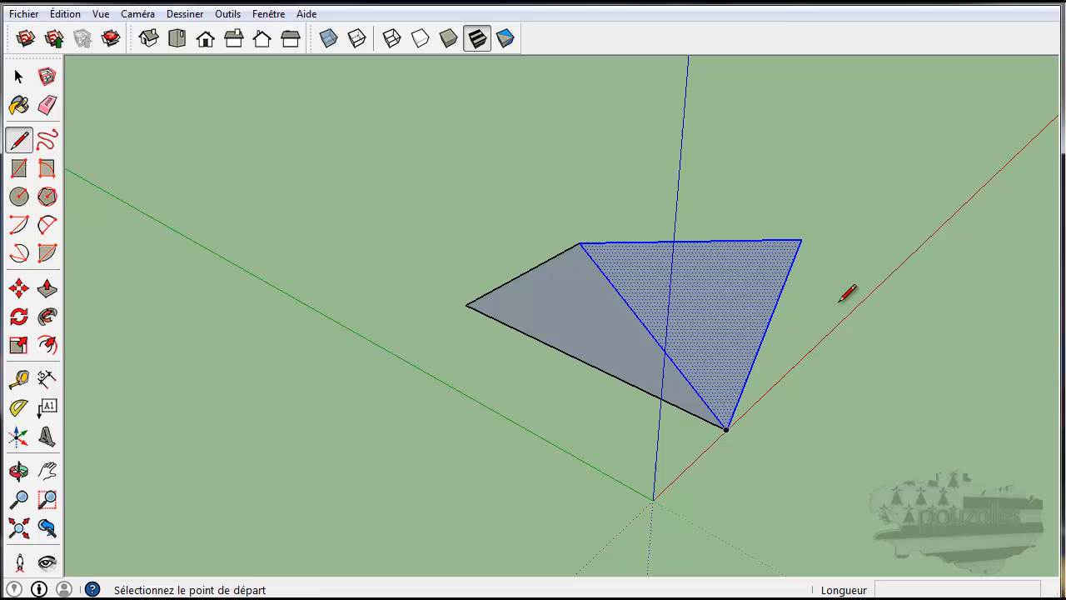
click(674, 242)
click(759, 340)
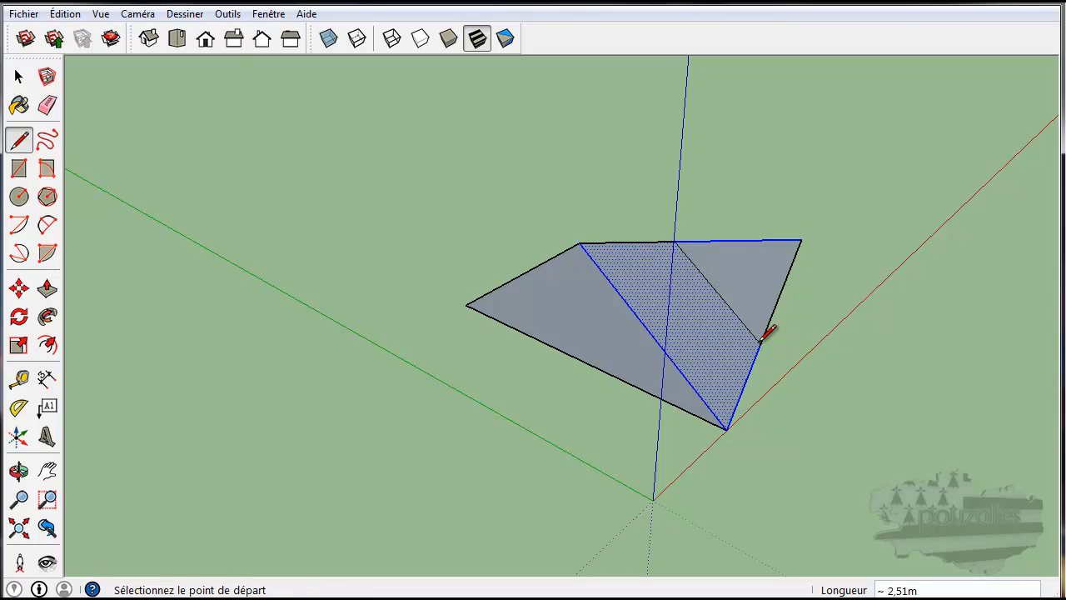
Select the small outer triangle at the raised tip and rotate it 90° around the line that cuts it off.
click(20, 77)
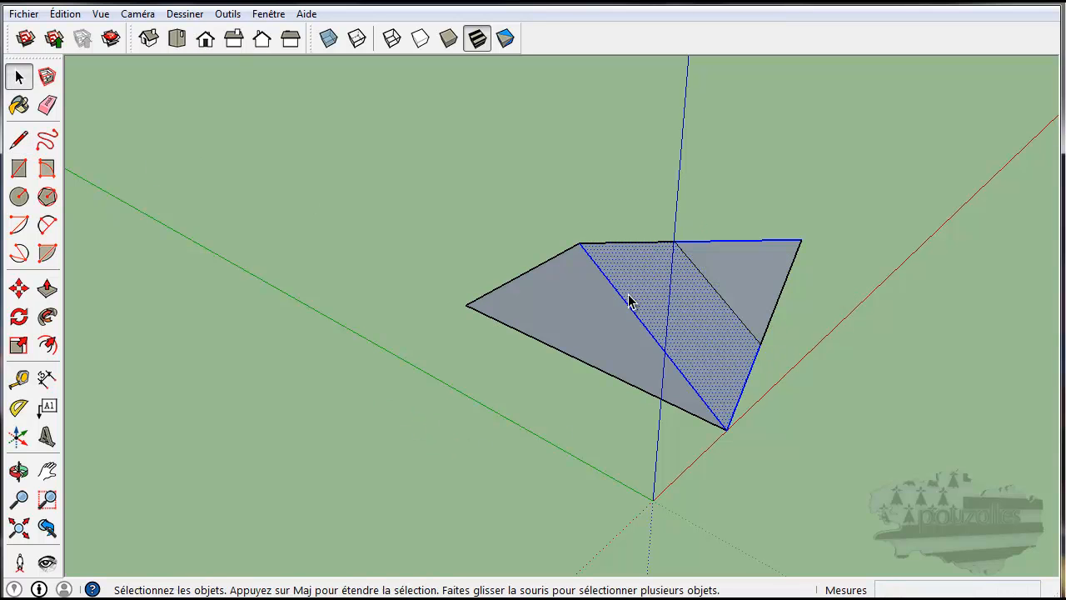
click(761, 274)
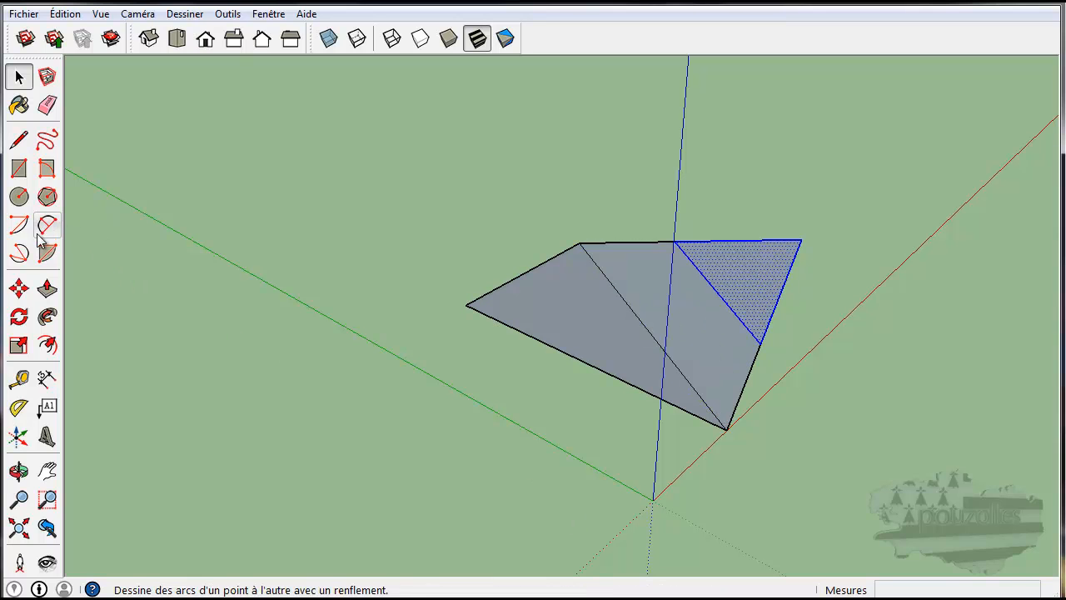
click(19, 316)
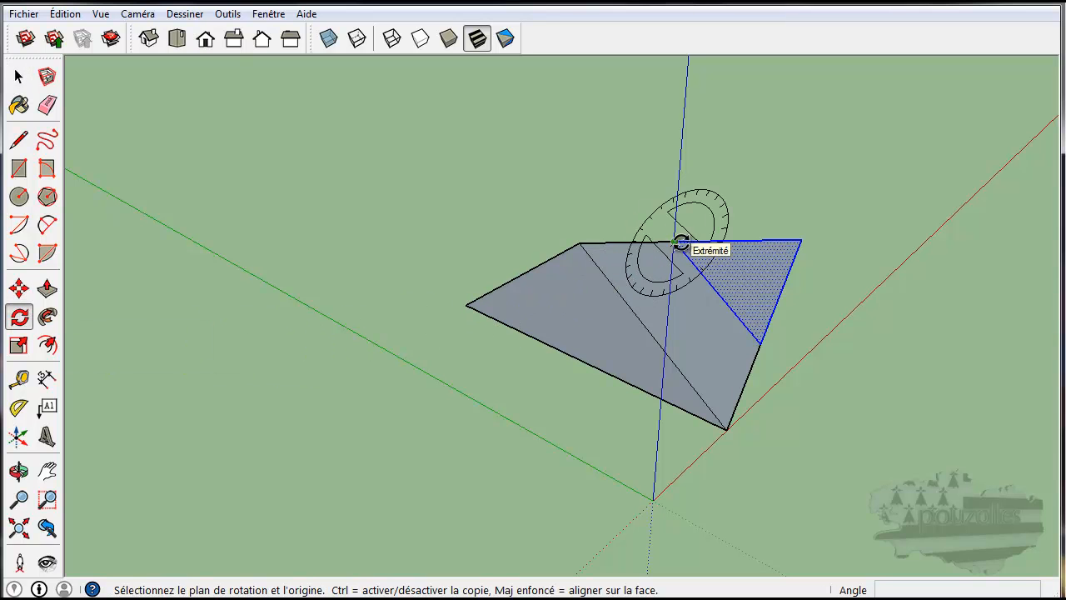
drag(679, 242, 759, 339)
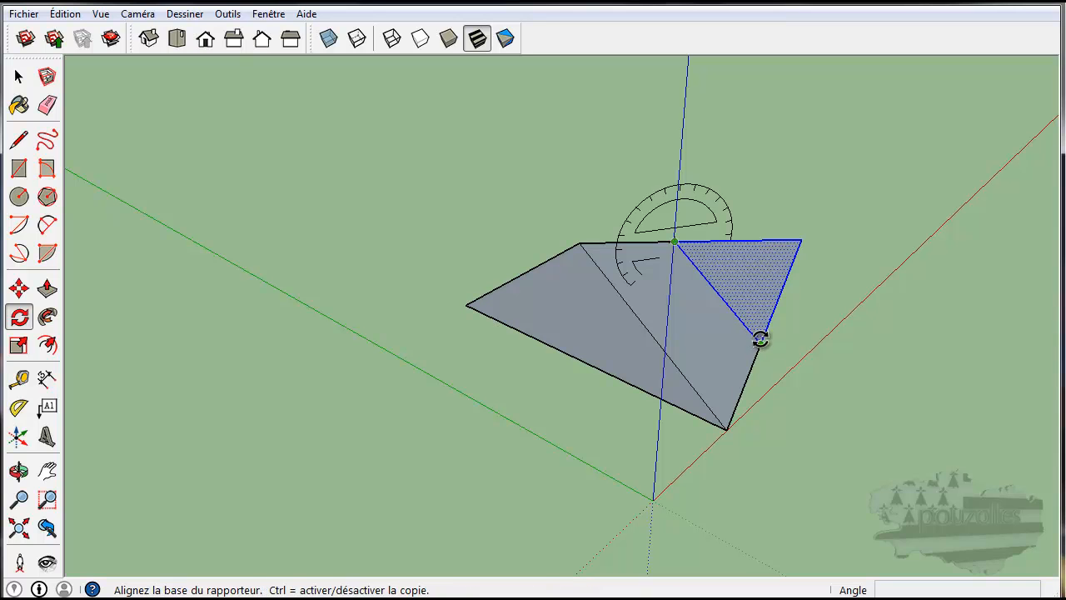
click(804, 241)
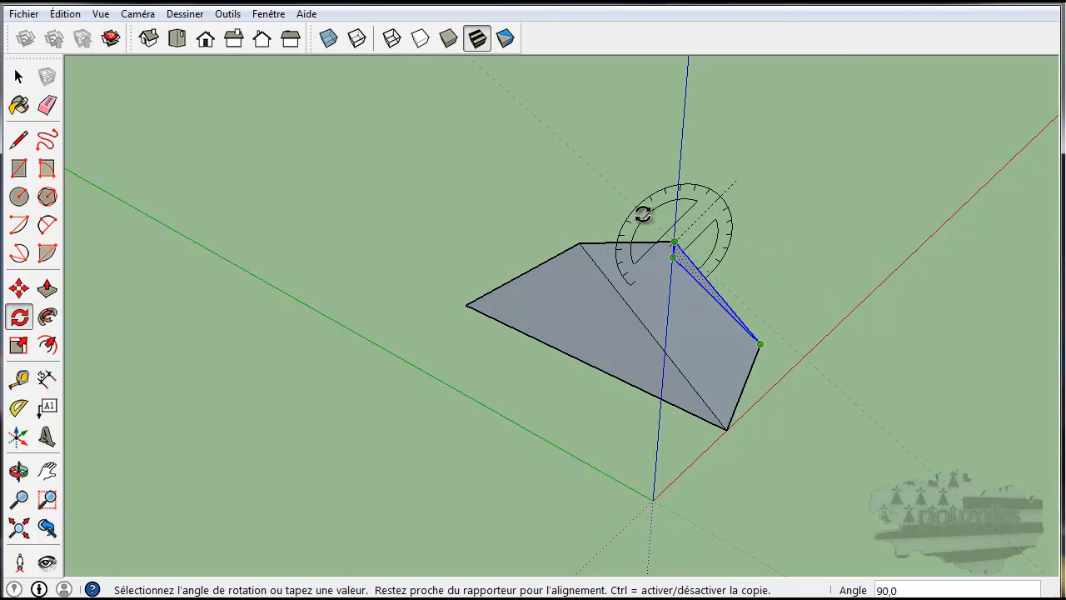
middle_drag(636, 218, 568, 111)
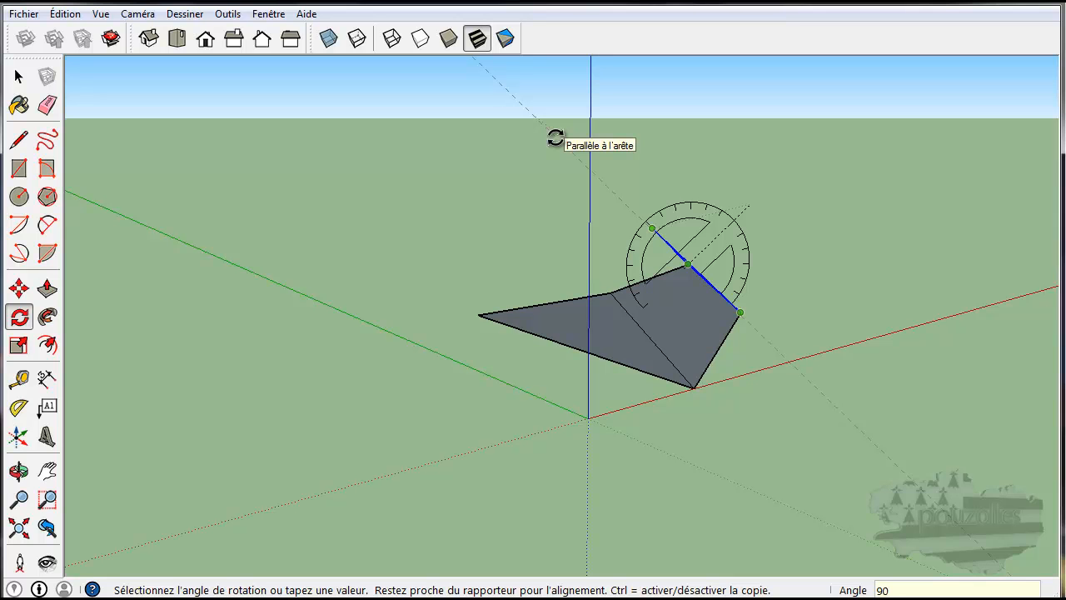
key(Return)
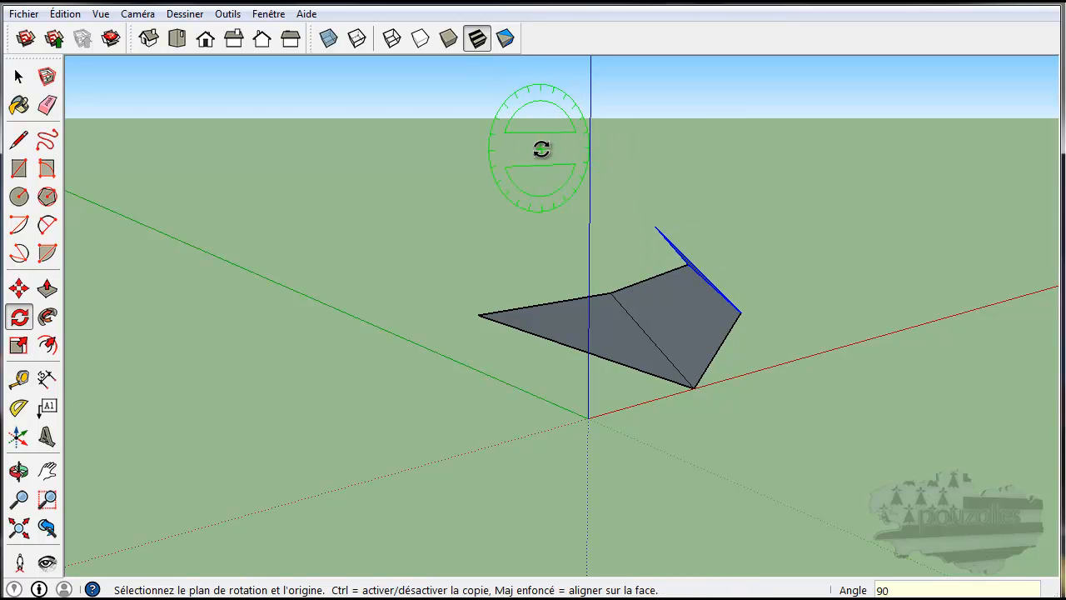
click(20, 78)
key(o)
drag(857, 440, 924, 444)
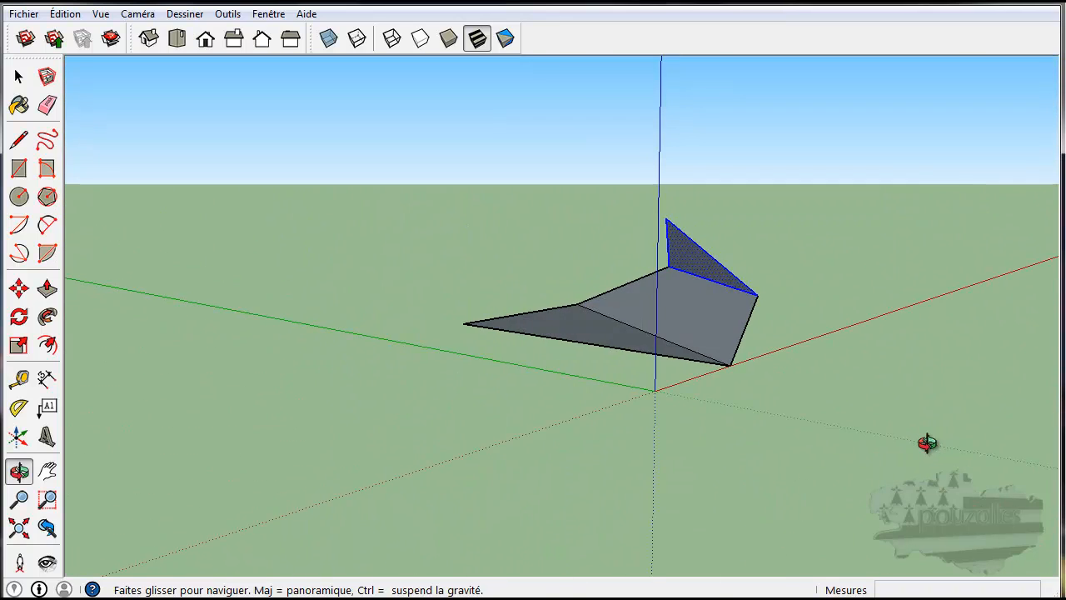
key(space)
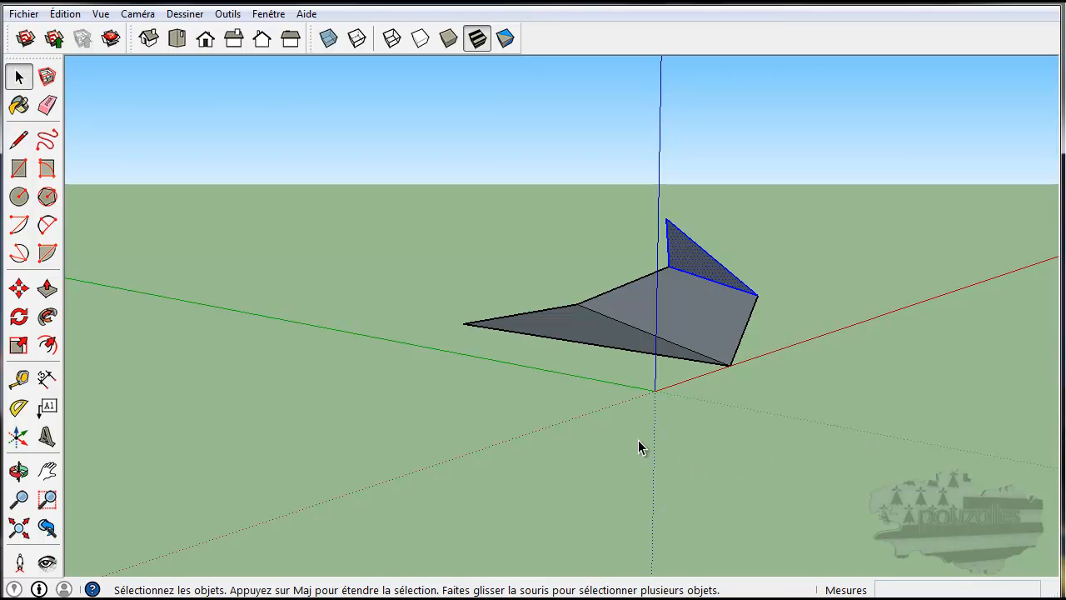